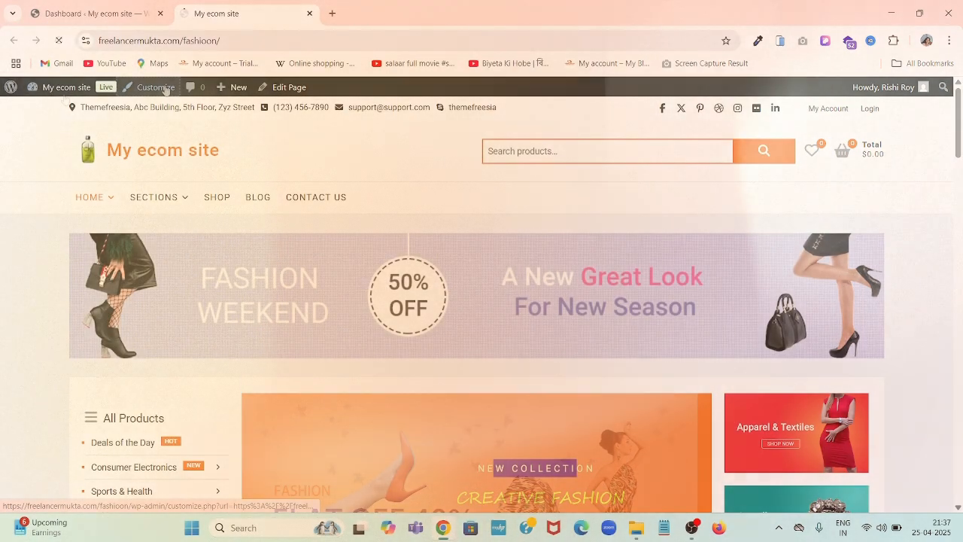
- Launch the Customizer for My ecom site from the admin bar
click(165, 88)
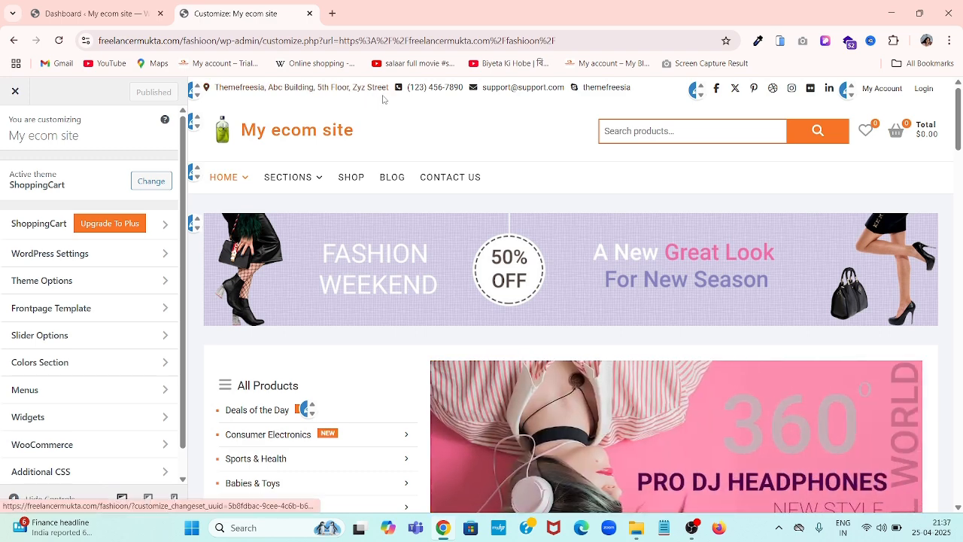
- Open the Top Header Info Text widget and switch its content to the Code view
click(194, 90)
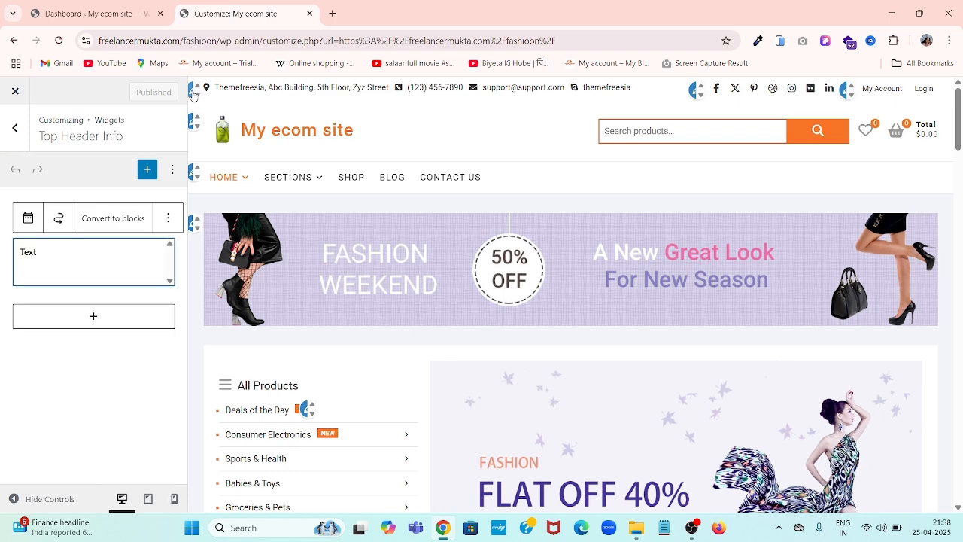
scroll(79, 377, down, 2)
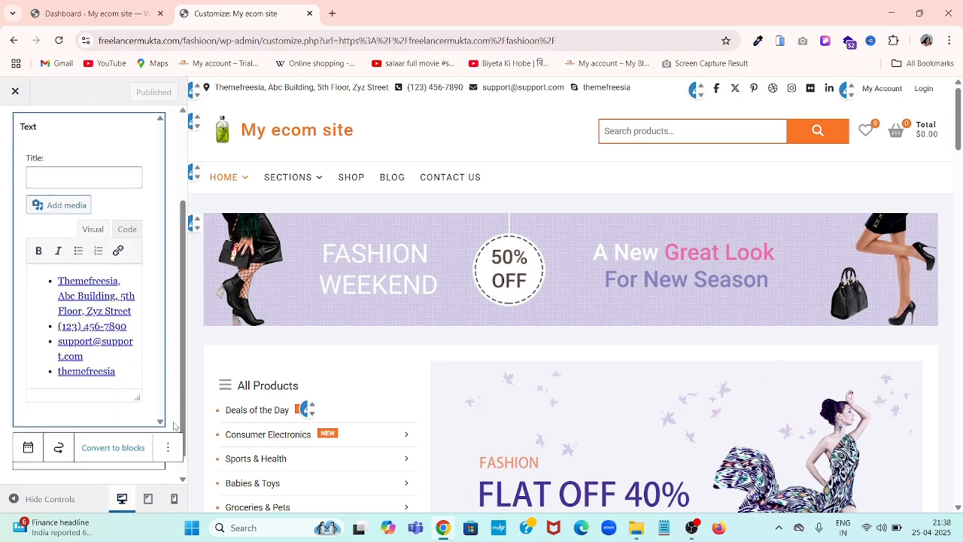
click(102, 227)
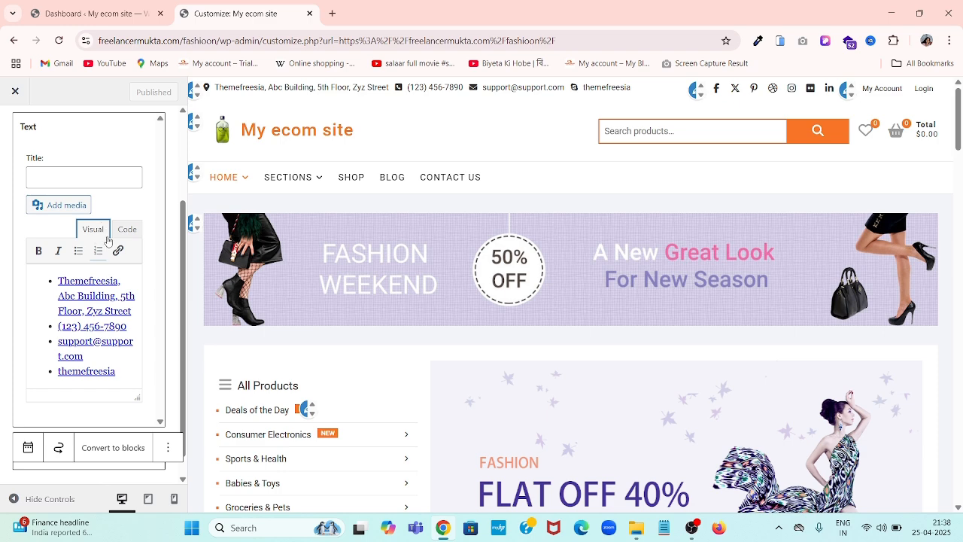
click(126, 229)
- Dismiss the New Custom HTML Widget notice and bring the HTML code box into view
click(110, 436)
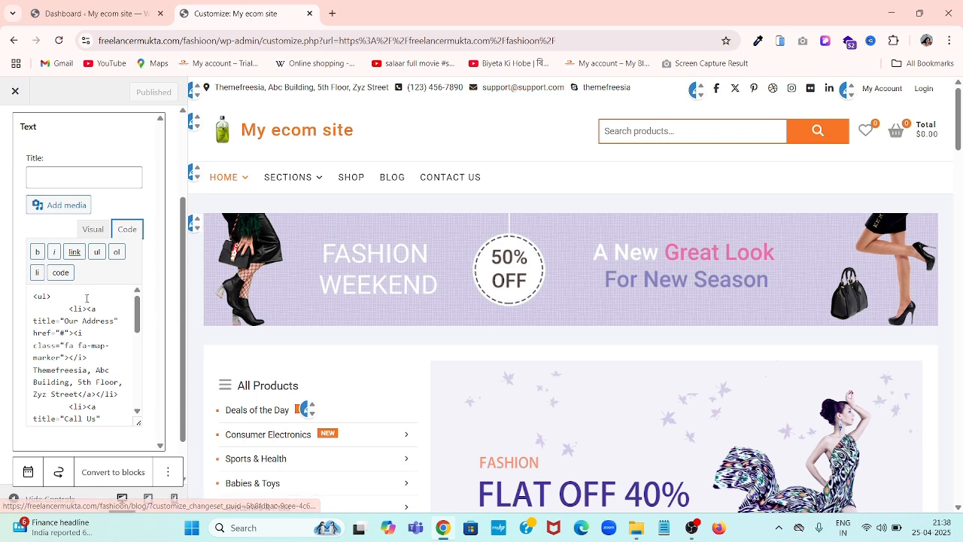
scroll(86, 229, down, 1)
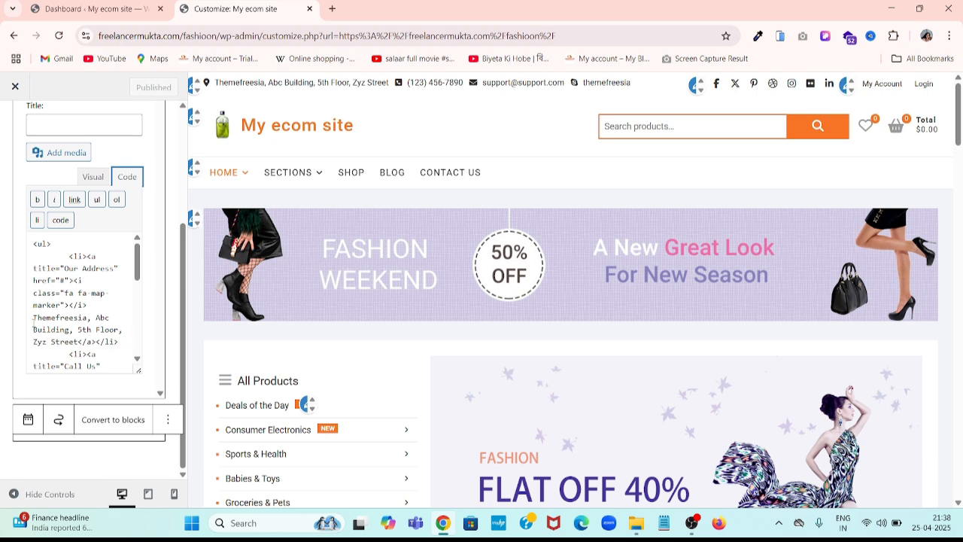
- Replace the sample street address in the widget HTML with Kolkata,India
drag(31, 316, 76, 343)
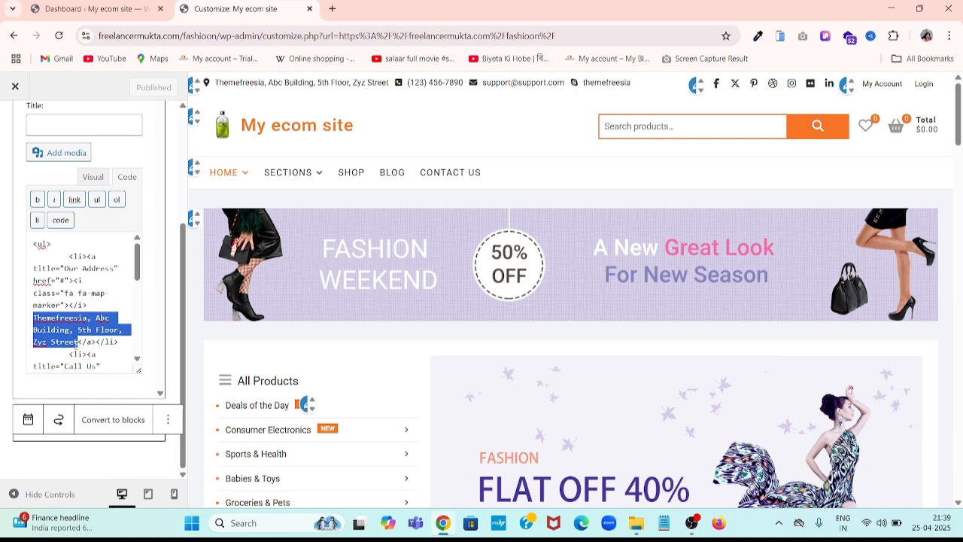
key(BackSpace)
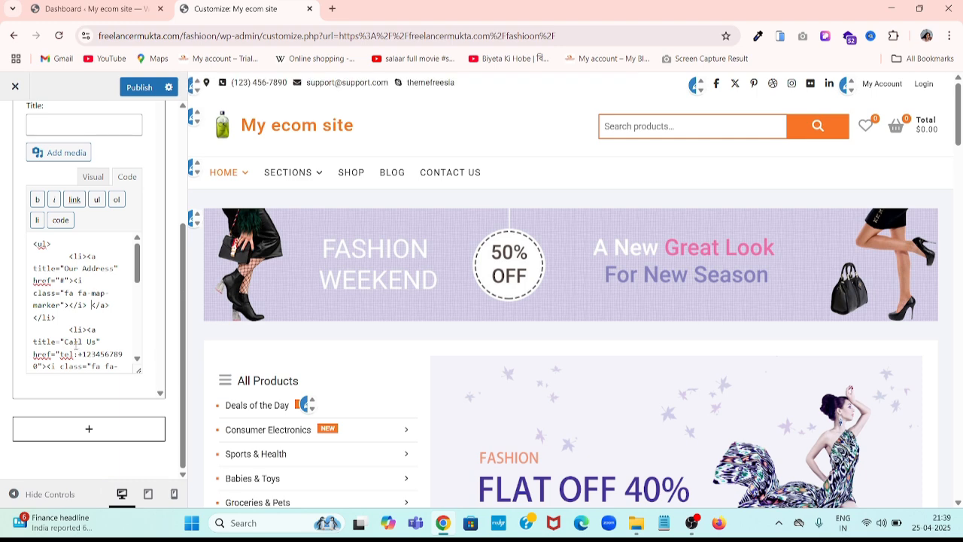
text(Kolkata,)
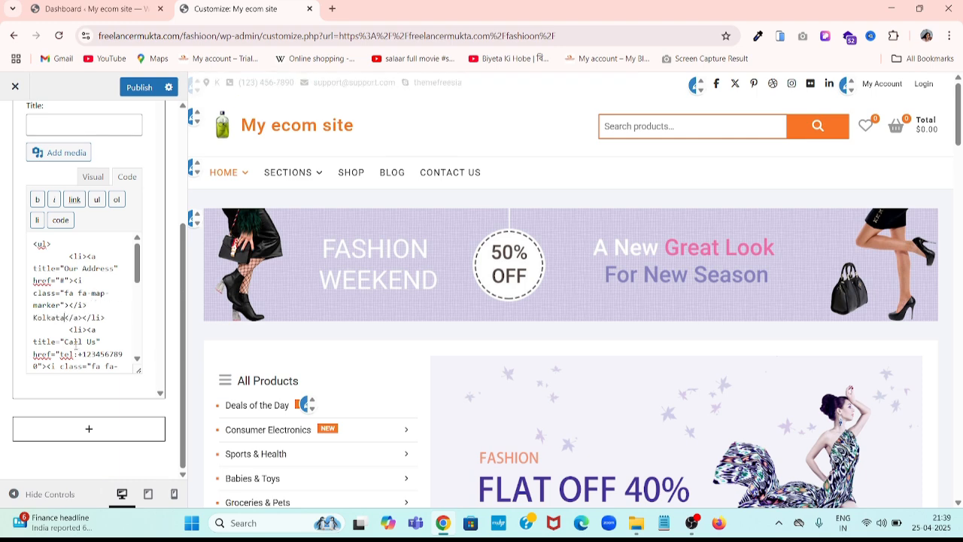
text(India)
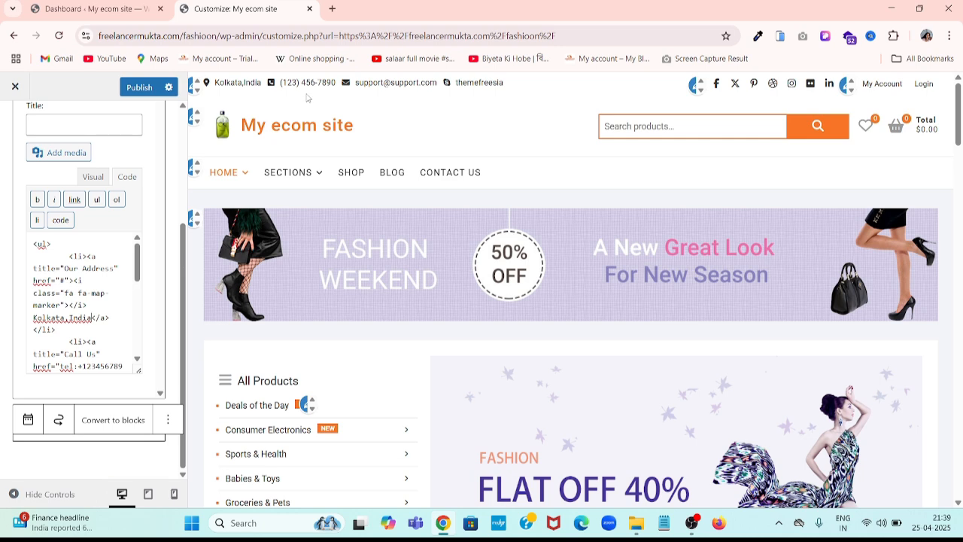
- Replace the old number in the tel: call link with the new contact number
scroll(64, 364, down, 1)
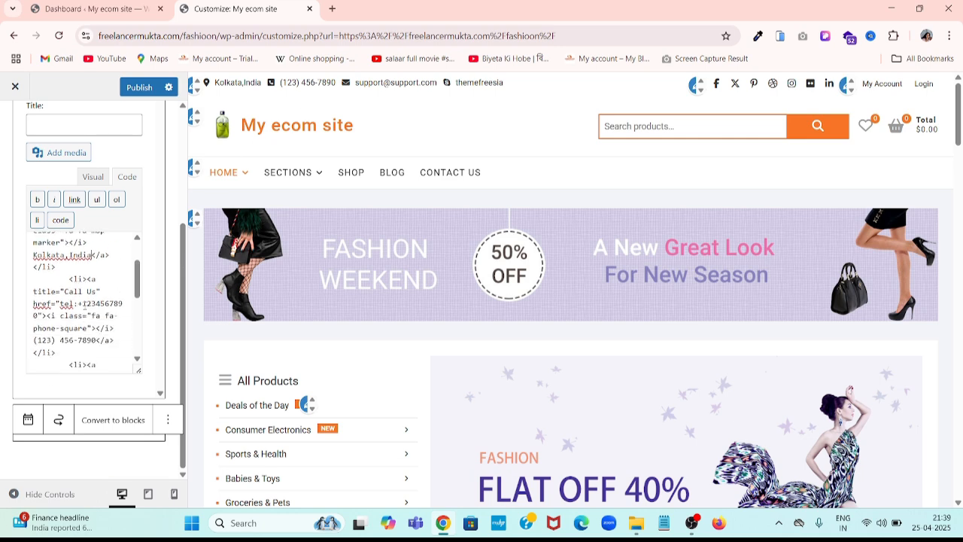
drag(82, 303, 35, 316)
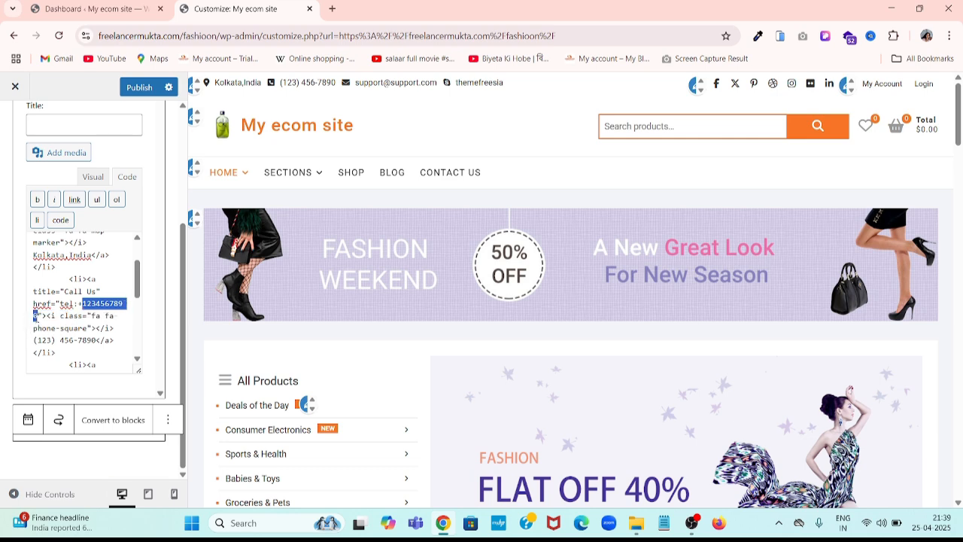
key(BackSpace)
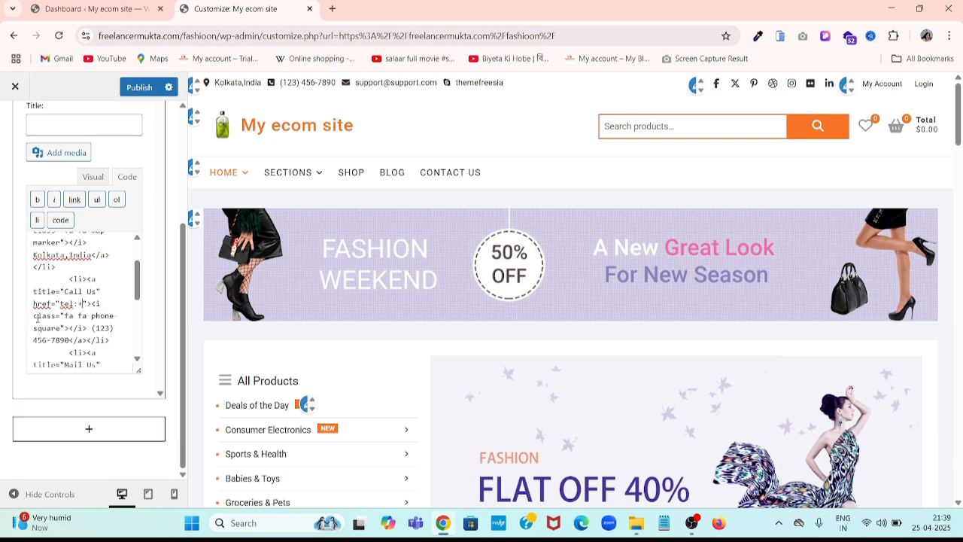
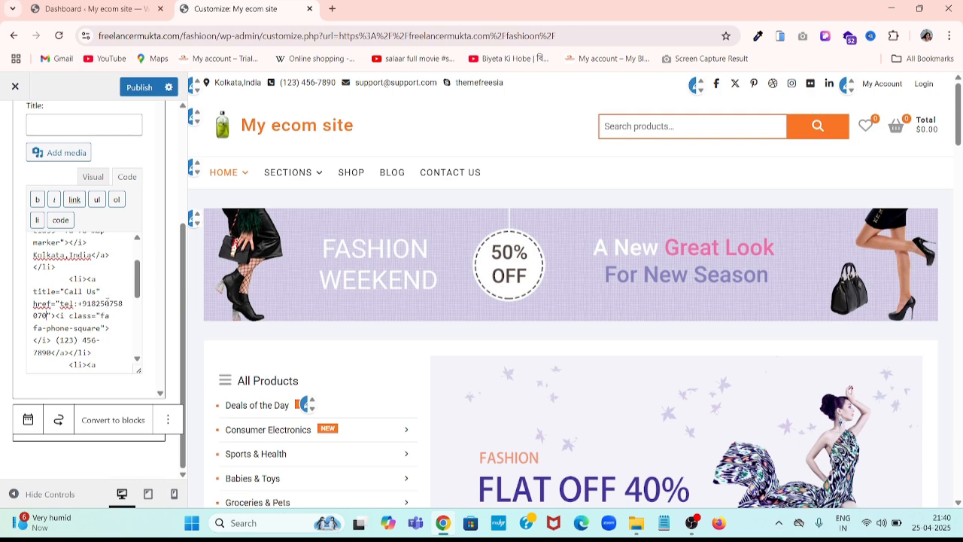
scroll(106, 311, down, 2)
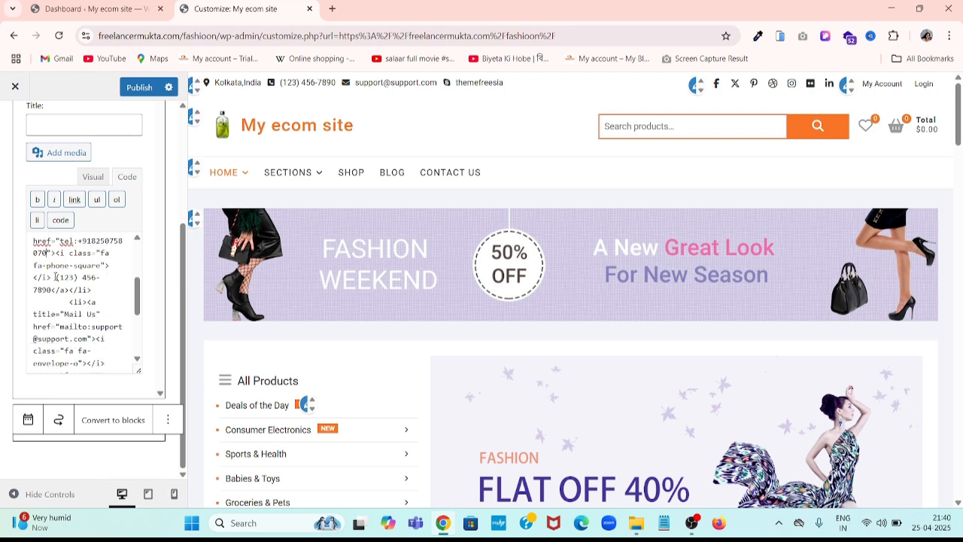
drag(51, 290, 55, 279)
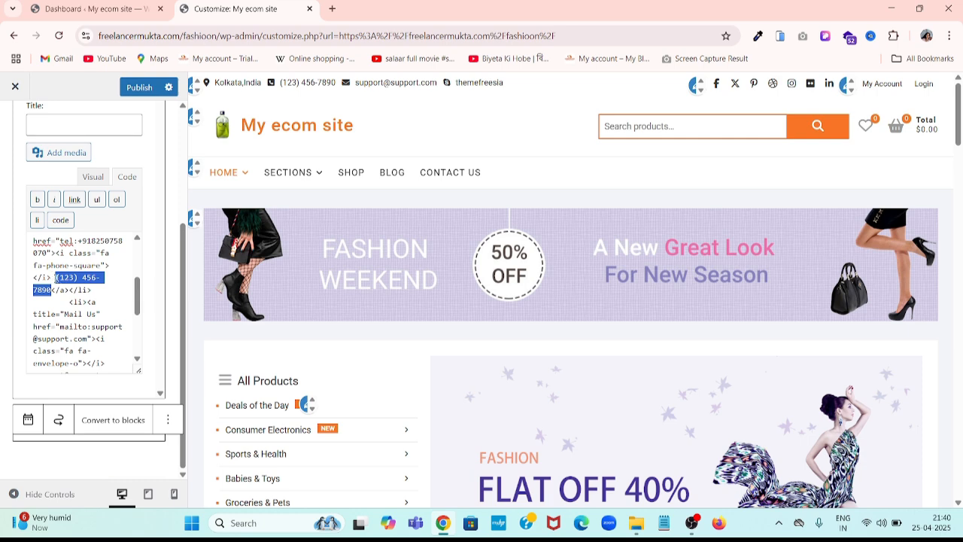
key(BackSpace)
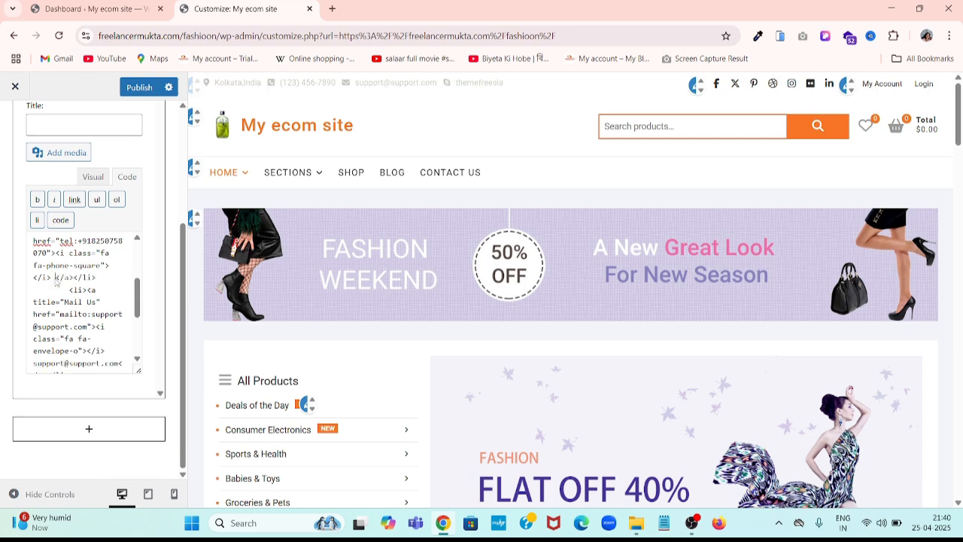
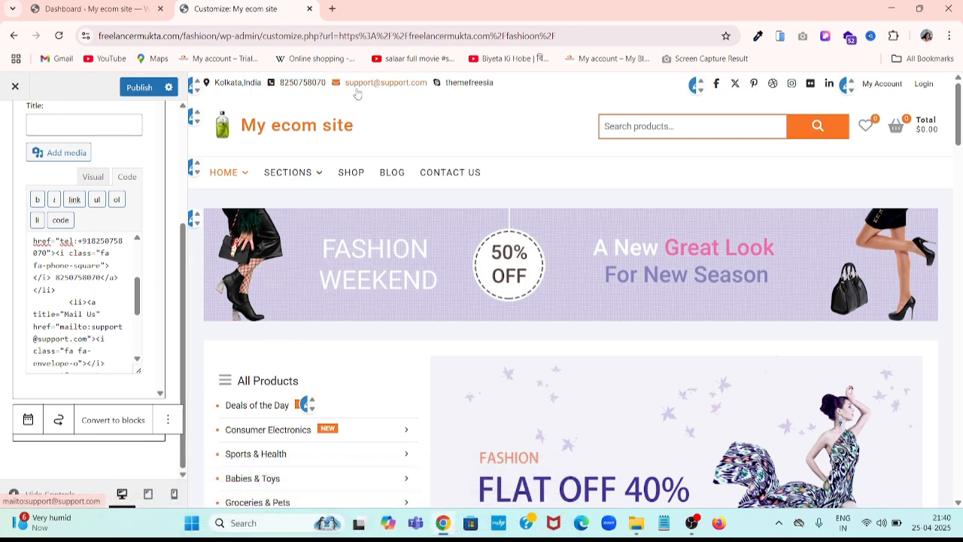
scroll(118, 289, down, 1)
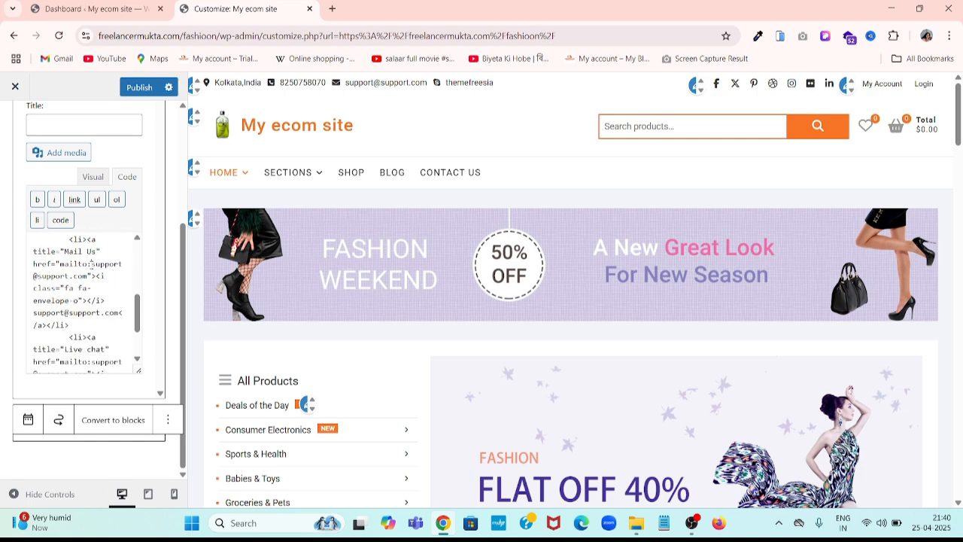
mouse_move(91, 263)
mouse_down()
mouse_move(115, 264)
mouse_move(113, 276)
mouse_move(80, 288)
mouse_move(87, 277)
mouse_up()
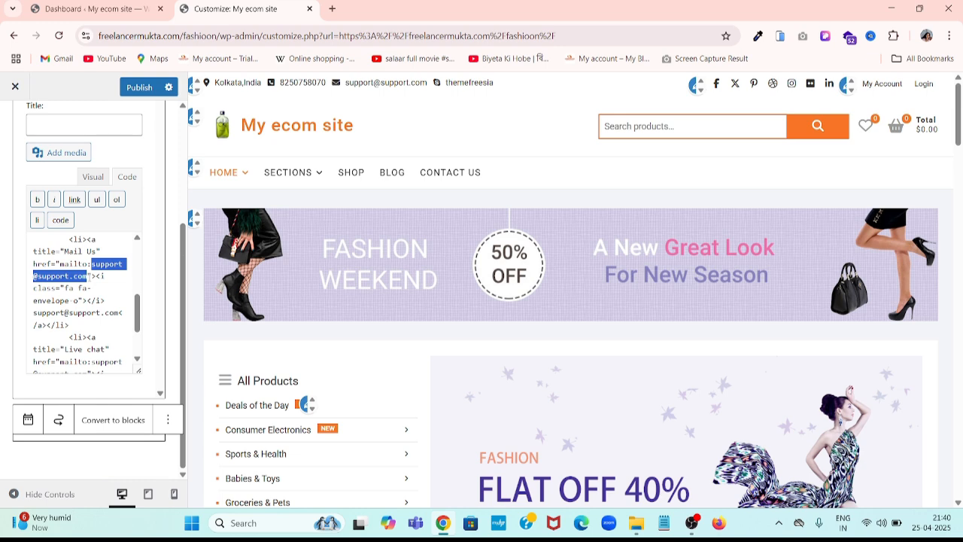
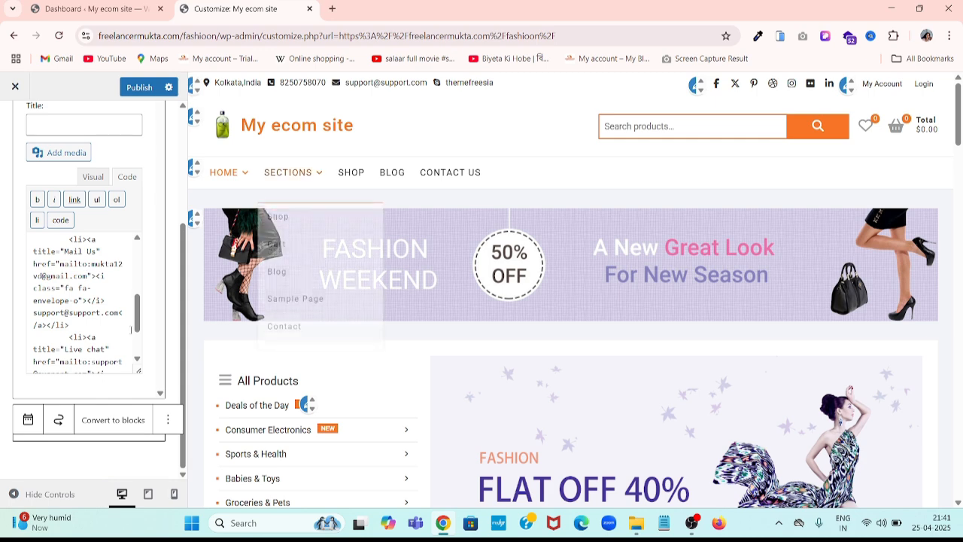
scroll(120, 279, down, 1)
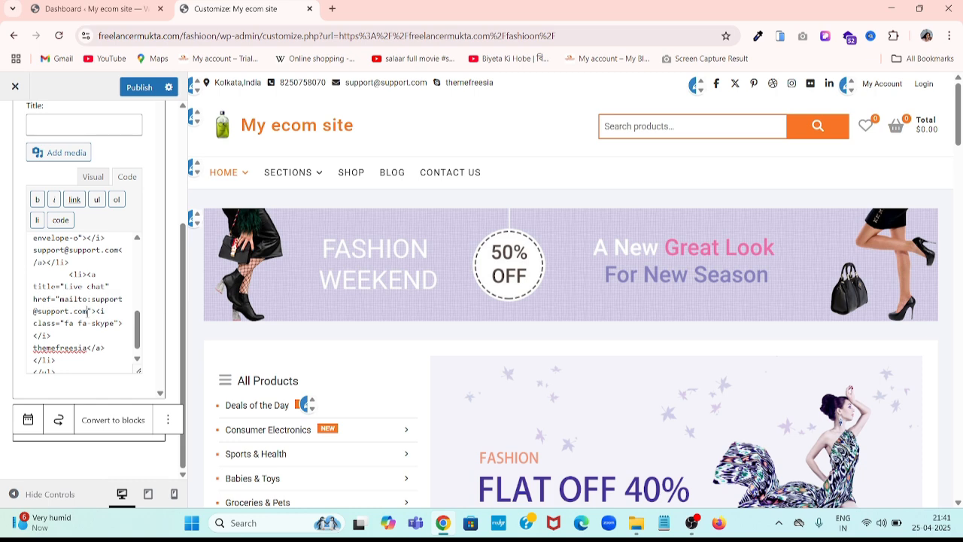
mouse_move(87, 311)
mouse_down()
mouse_move(48, 311)
mouse_move(35, 299)
mouse_move(96, 310)
mouse_move(87, 299)
mouse_up()
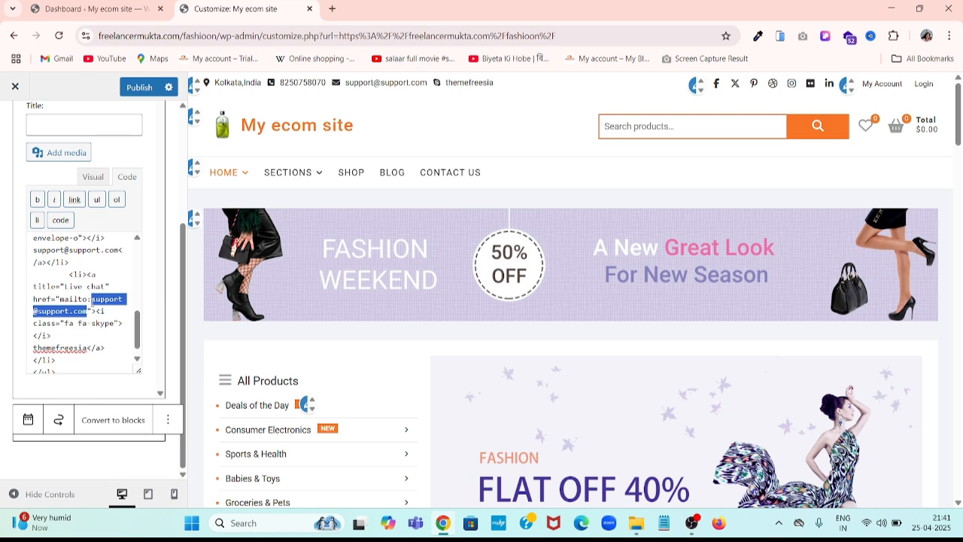
key(BackSpace)
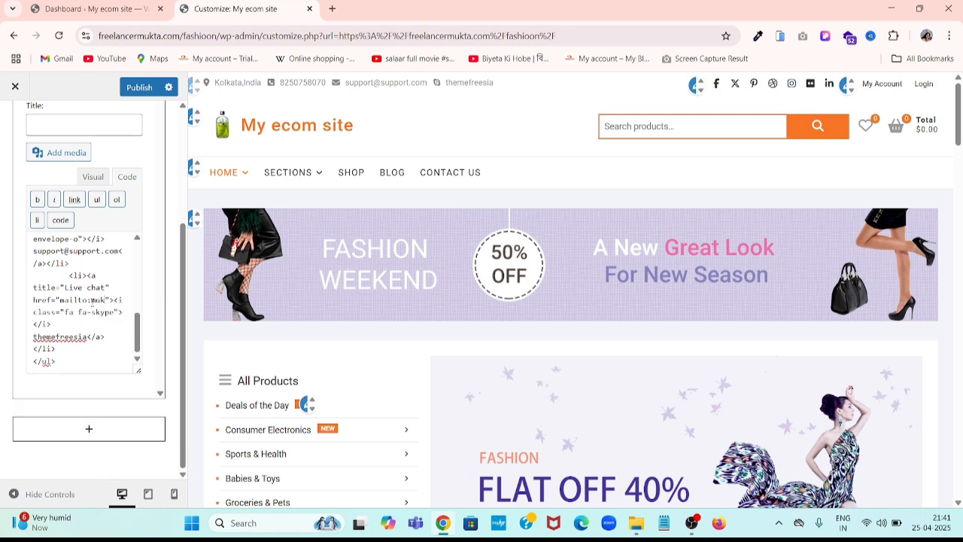
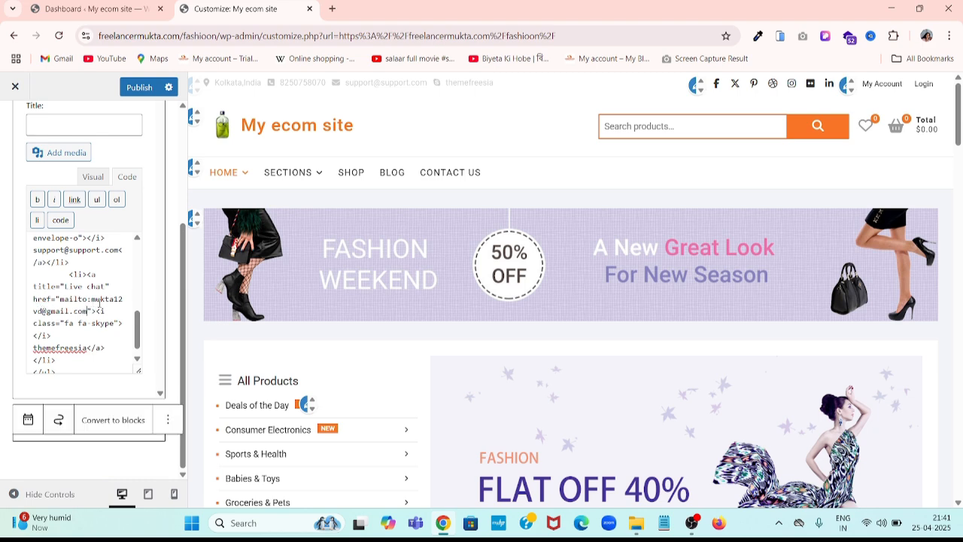
- Replace the support address shown as the Mail Us text with your email address
scroll(57, 329, up, 2)
scroll(88, 324, up, 1)
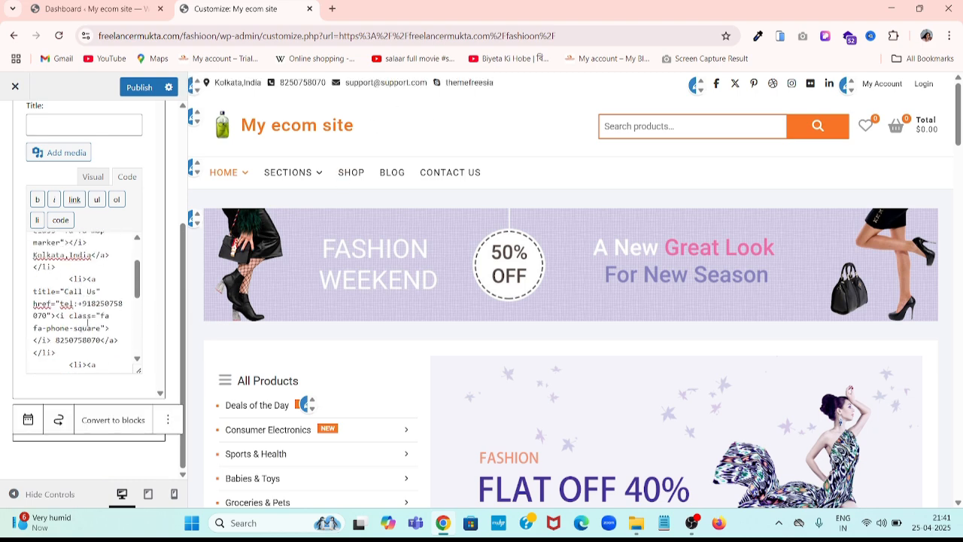
scroll(140, 315, down, 3)
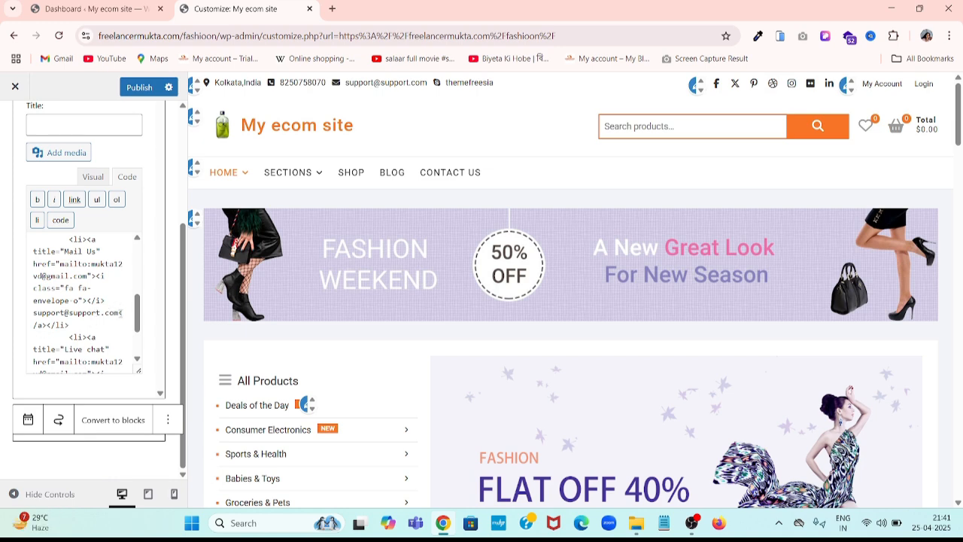
drag(118, 312, 37, 316)
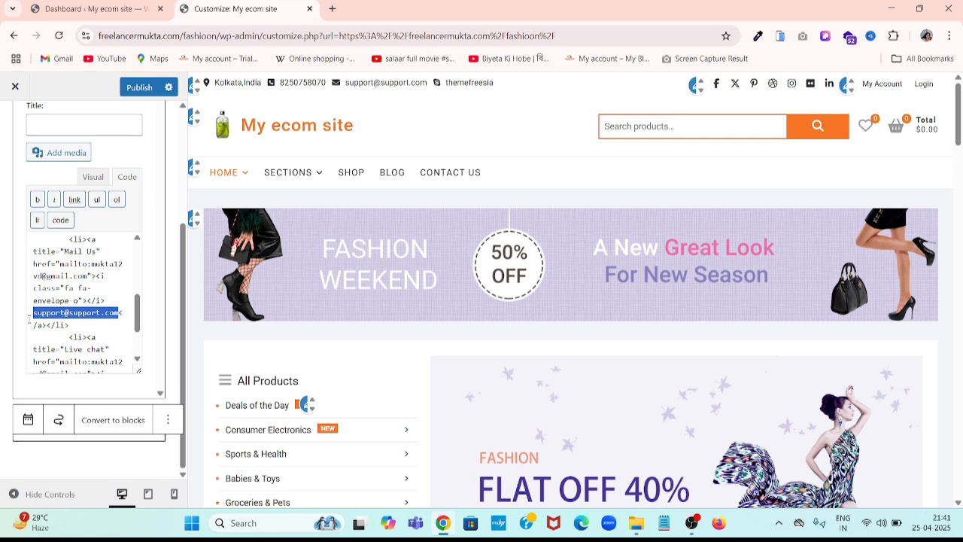
key(BackSpace)
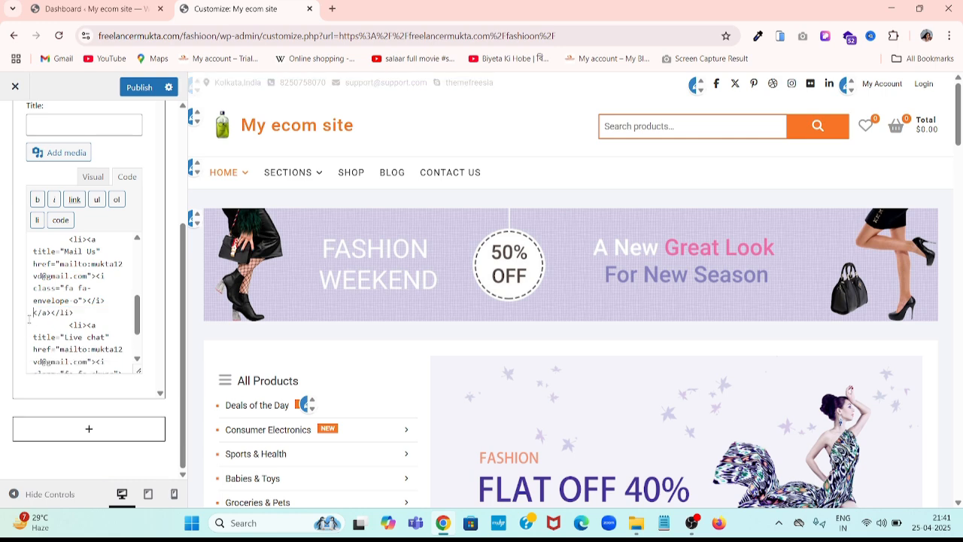
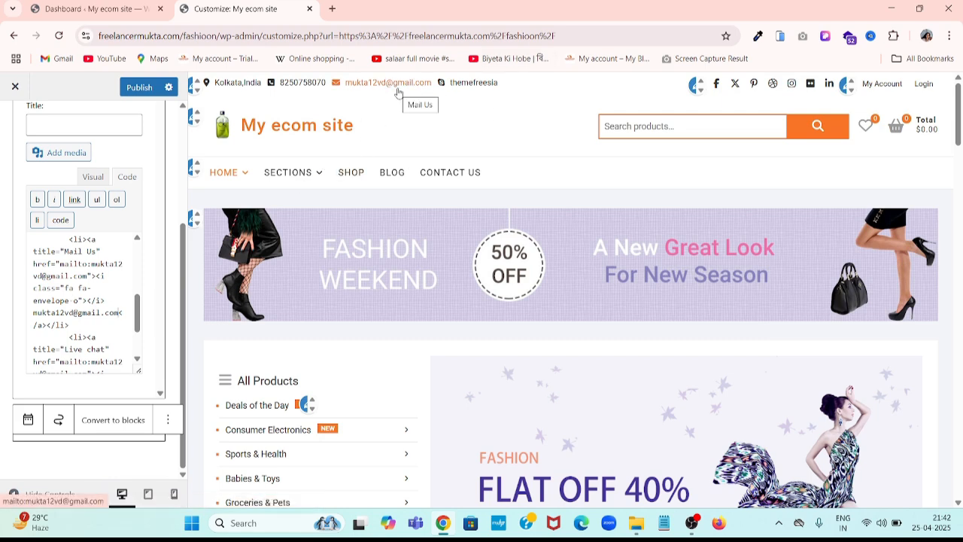
scroll(88, 307, down, 3)
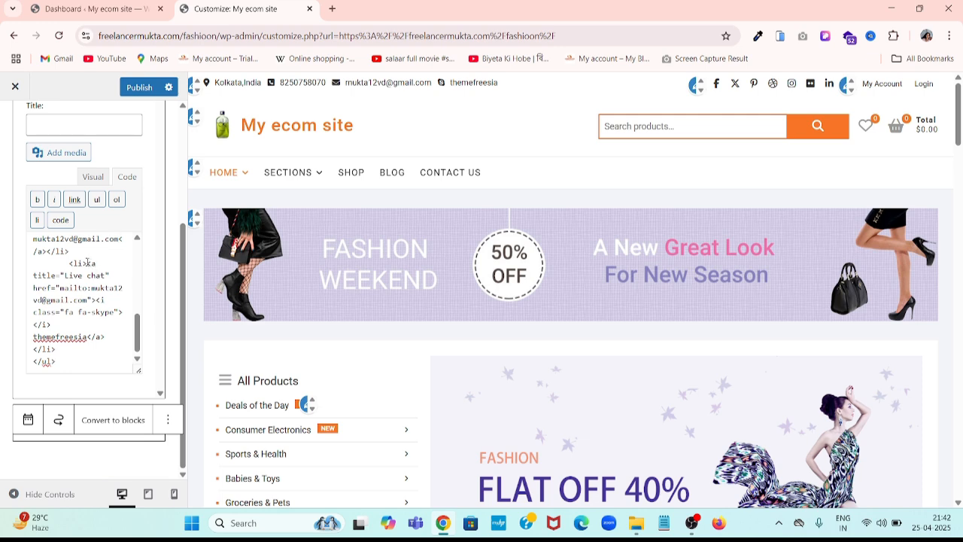
- Delete the Live chat list entry from the header HTML and publish the changes
drag(86, 263, 140, 351)
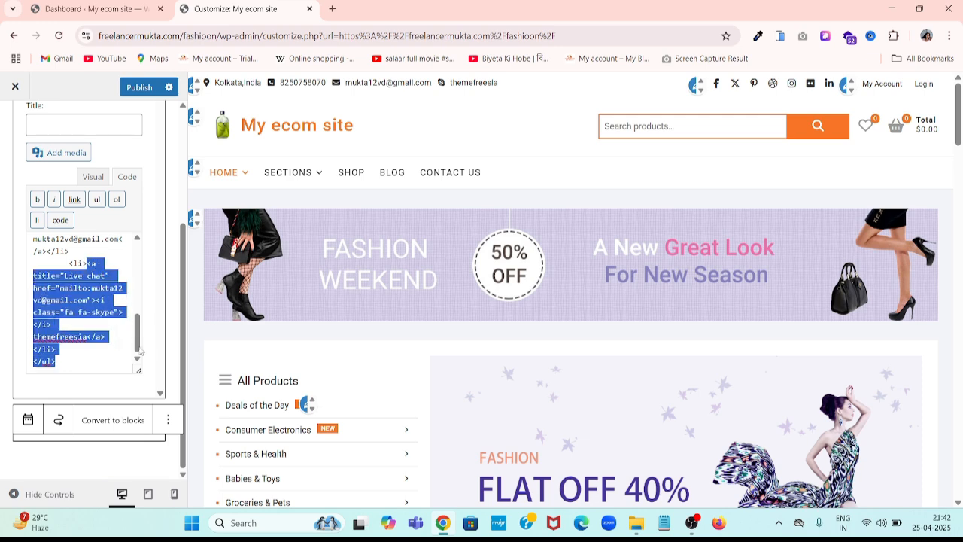
key(BackSpace)
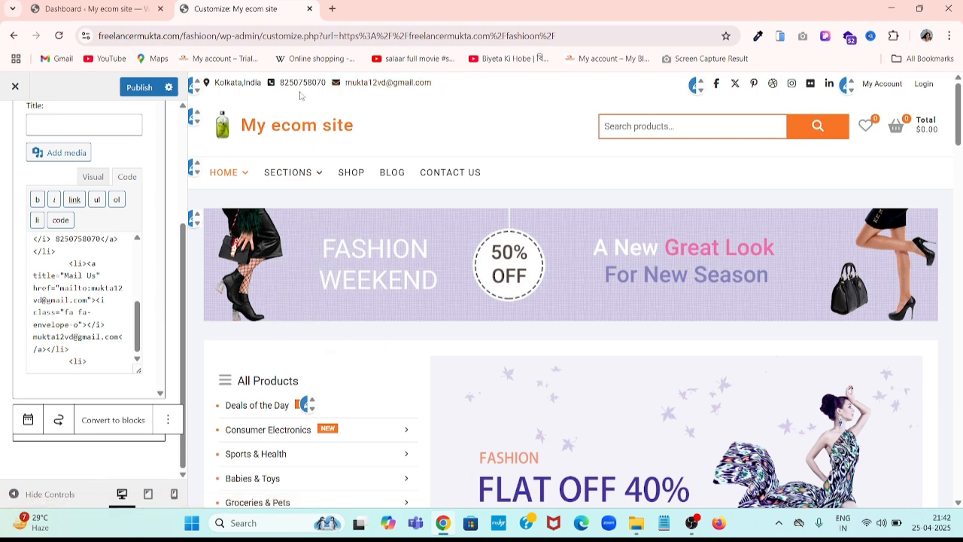
click(137, 89)
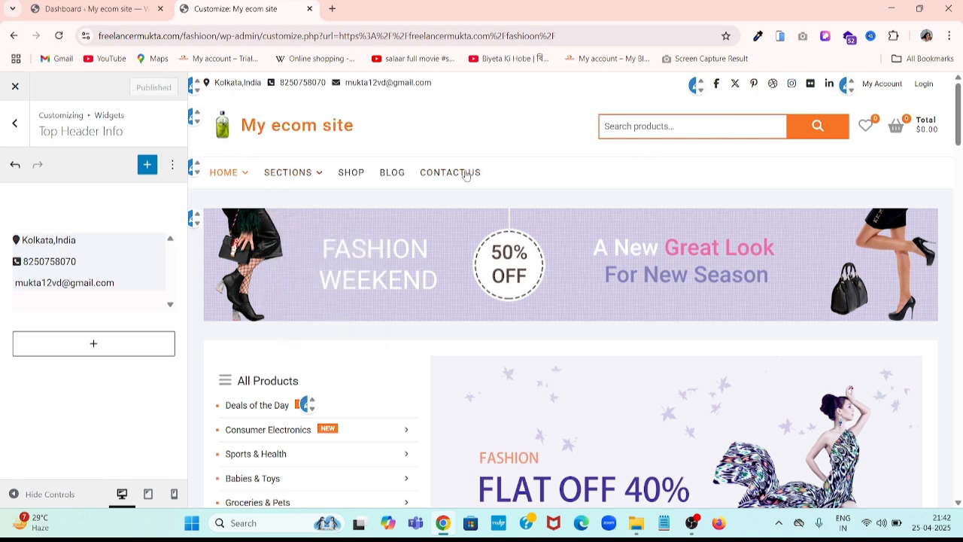
- Upload the pink E-COMMERCE cart image as the site logo, cropping empty space above and below
click(193, 123)
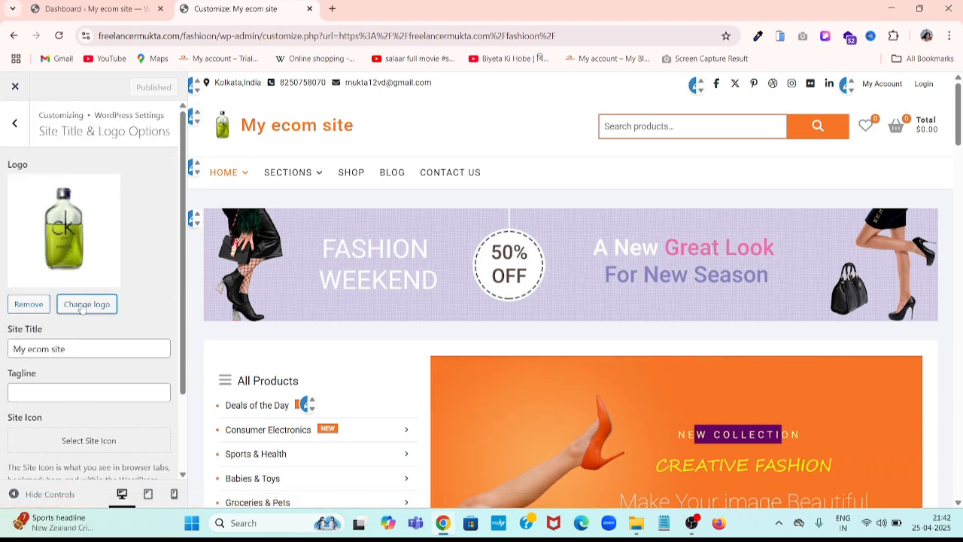
click(82, 306)
click(57, 134)
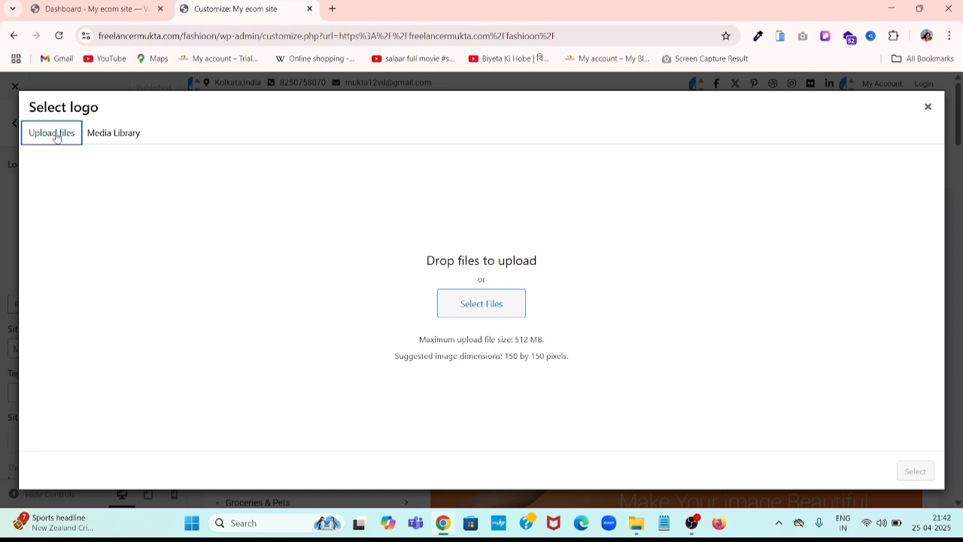
click(478, 301)
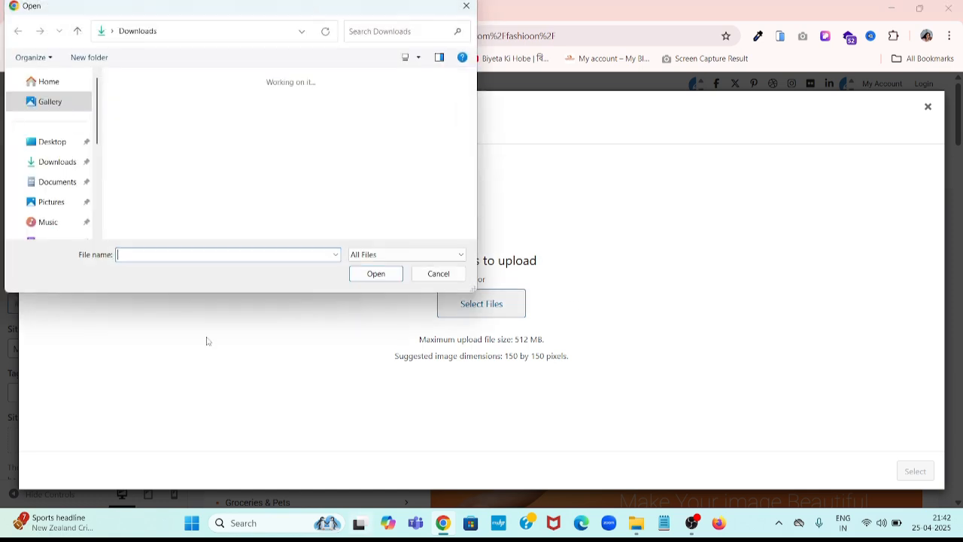
double_click(215, 124)
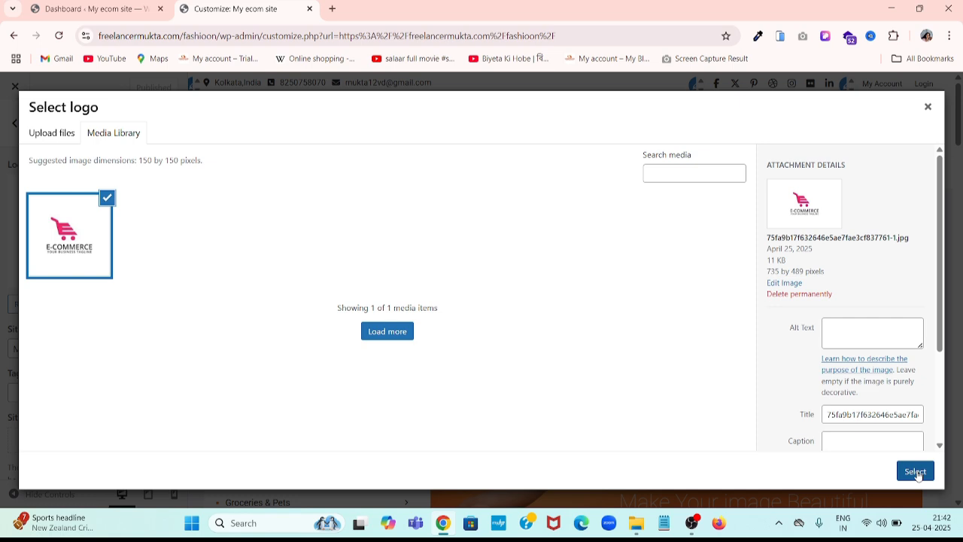
click(915, 472)
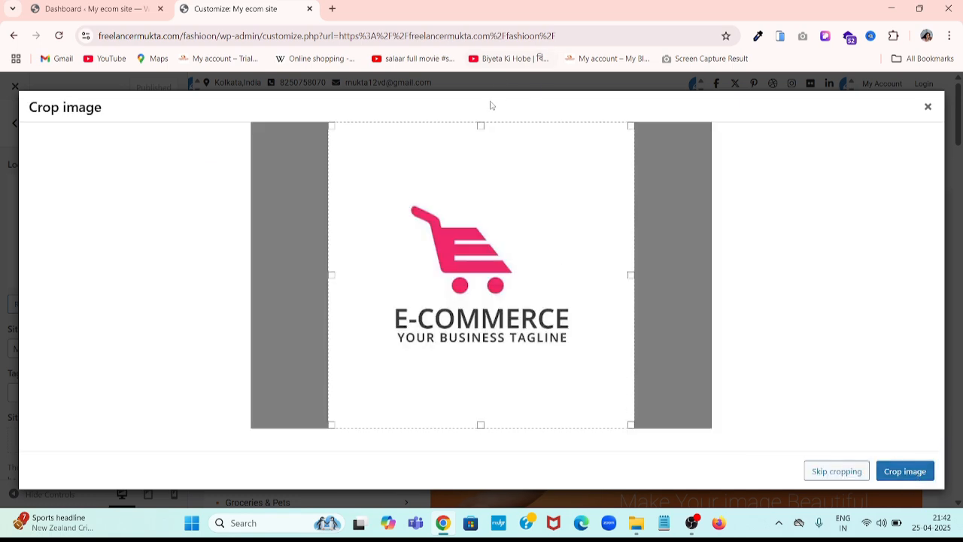
drag(480, 124, 498, 167)
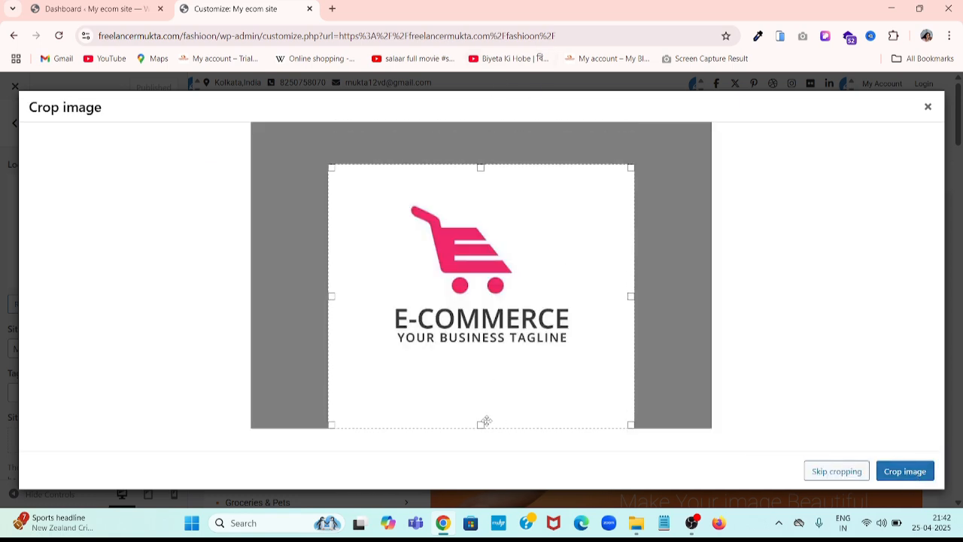
drag(482, 424, 480, 394)
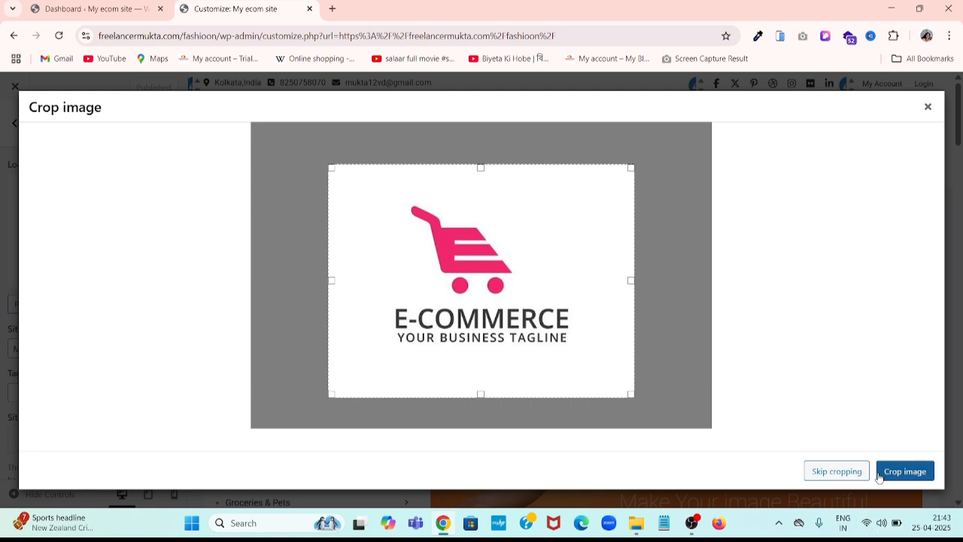
click(904, 471)
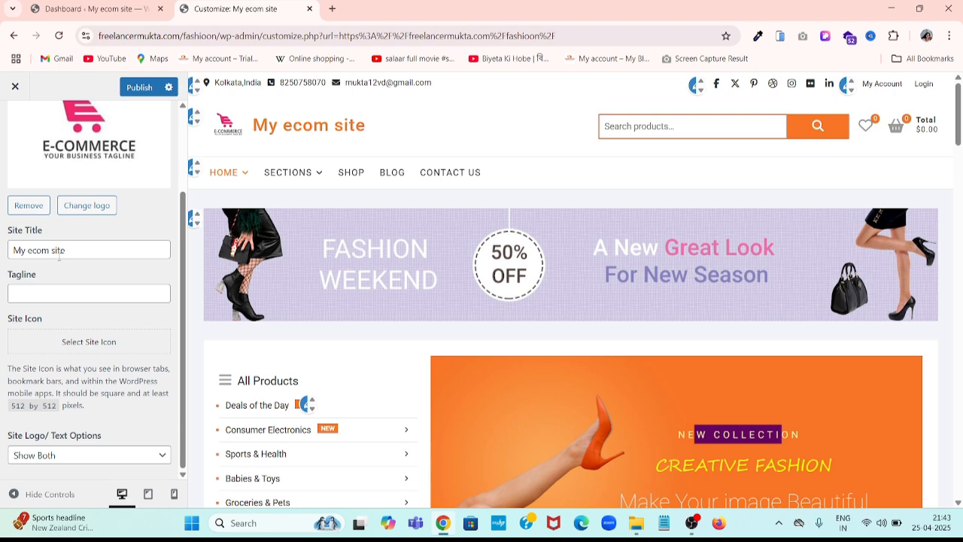
- Set the site title to 'My Dream Site' and tagline to 'This is the best online shopping platform.'
click(91, 249)
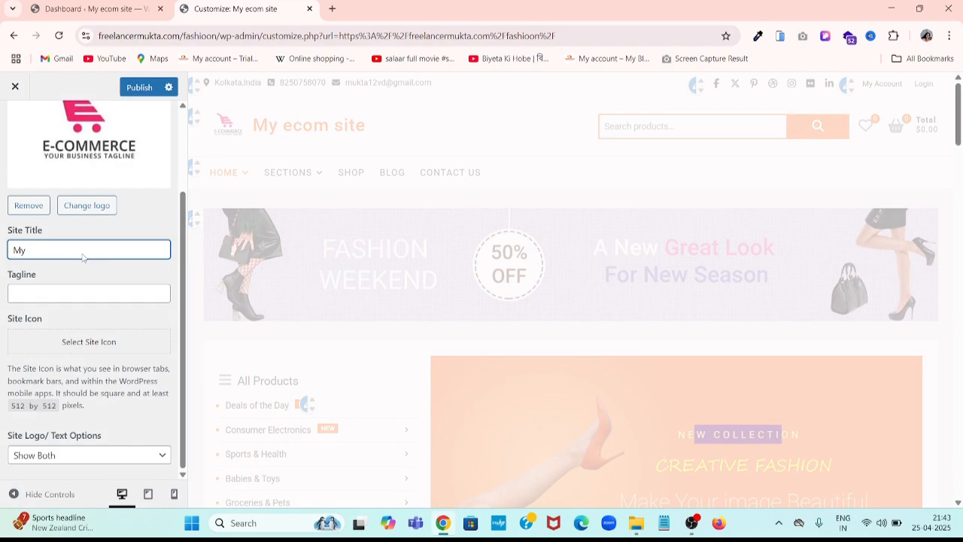
text(Dream )
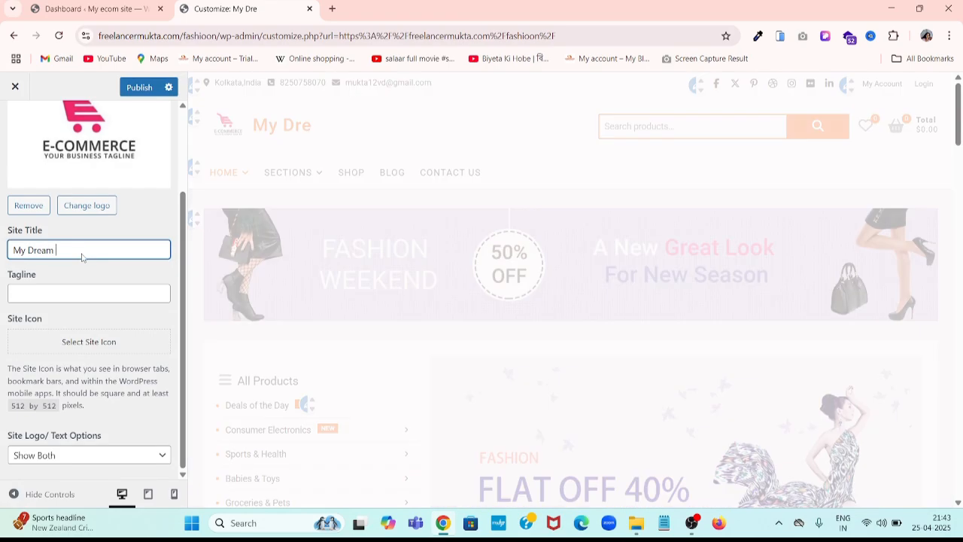
text(Site)
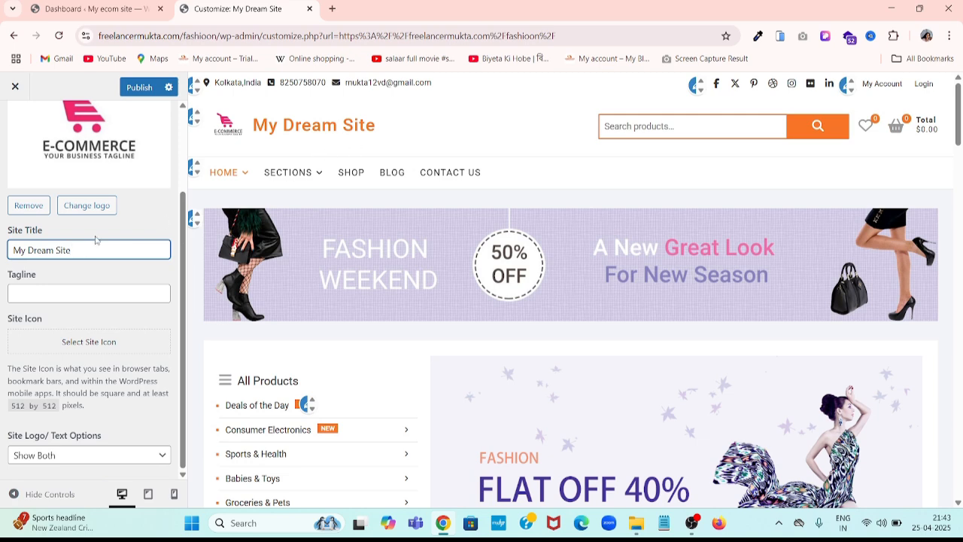
click(59, 301)
click(102, 331)
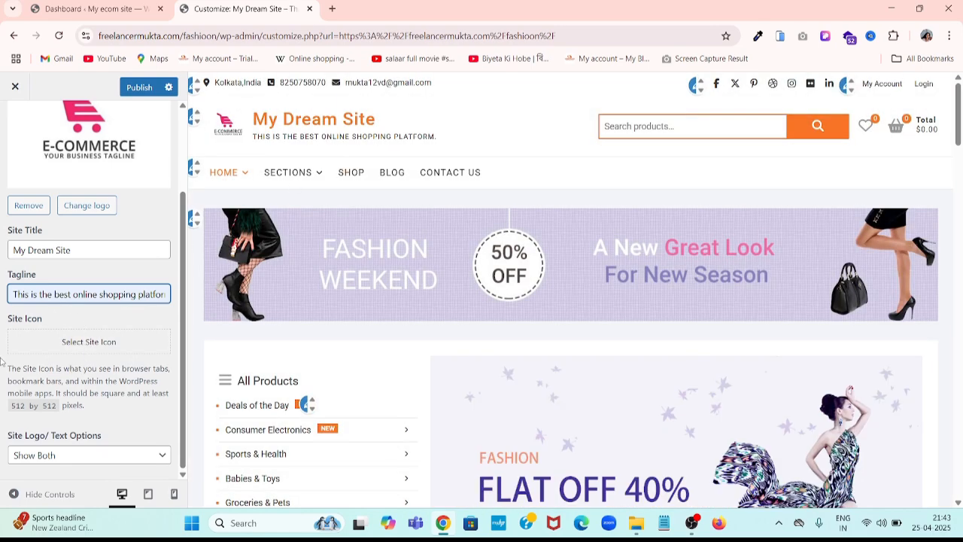
- Choose the orange S logo from the Media Library as the site icon, crop it, and publish
click(88, 342)
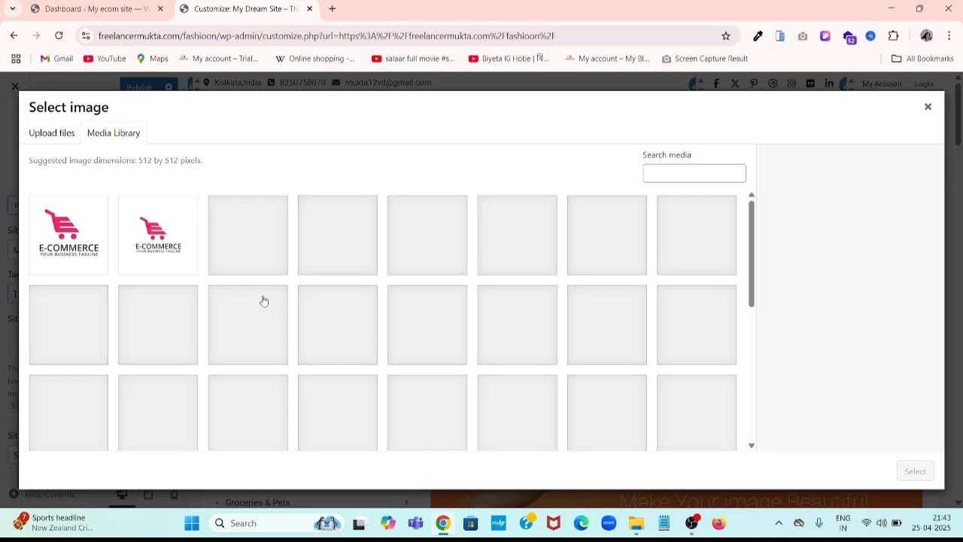
scroll(347, 346, down, 1)
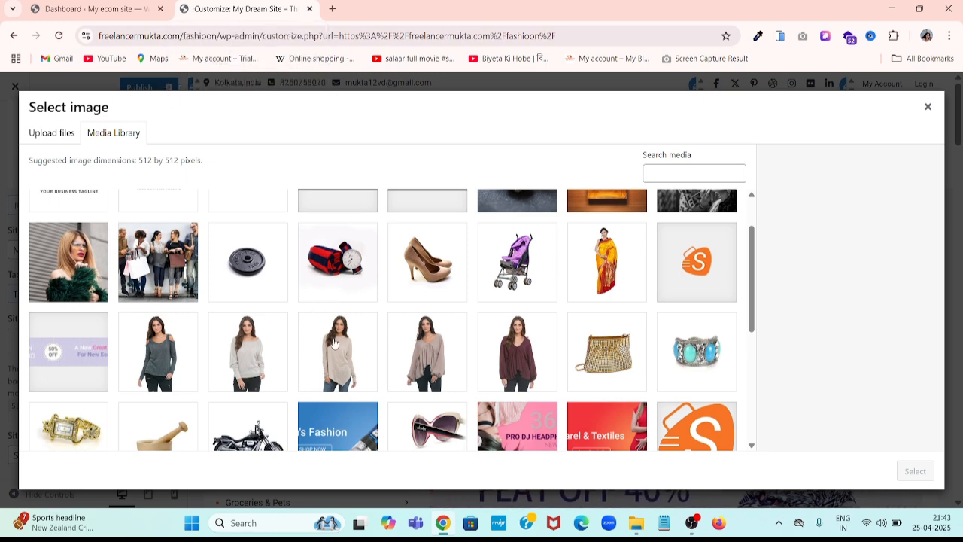
click(695, 295)
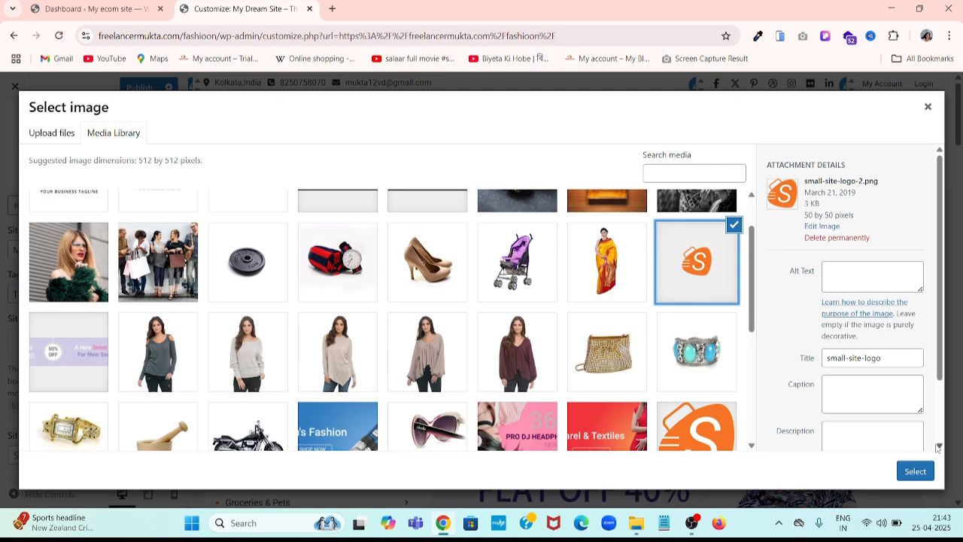
click(922, 472)
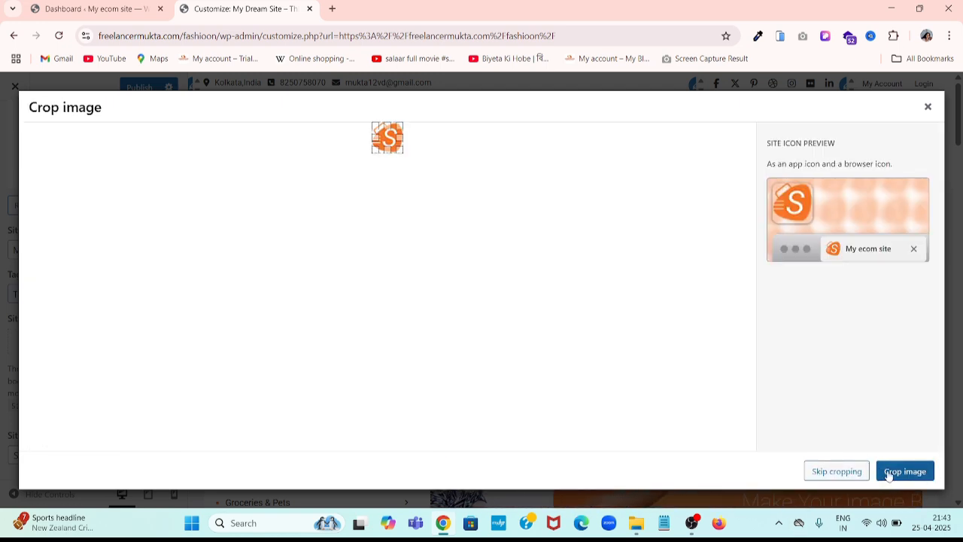
click(889, 473)
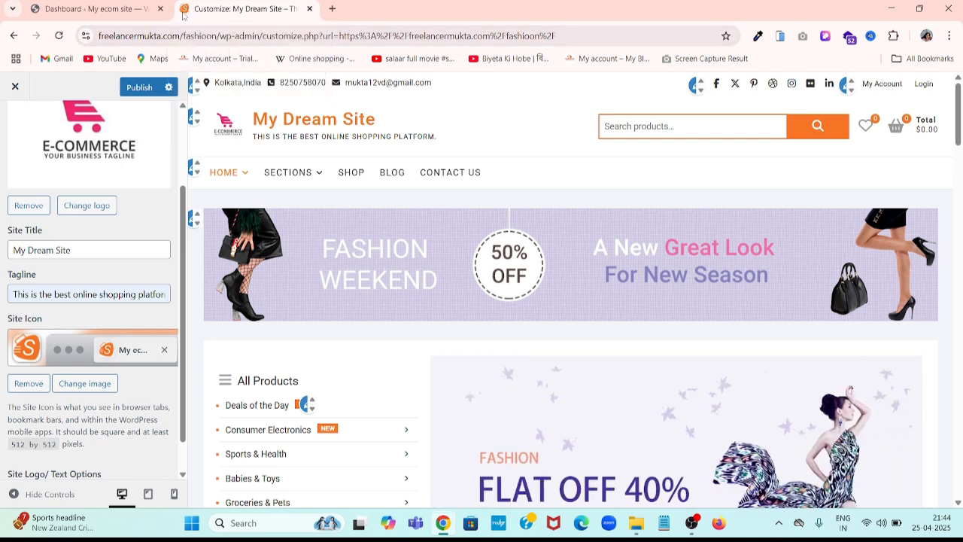
click(145, 83)
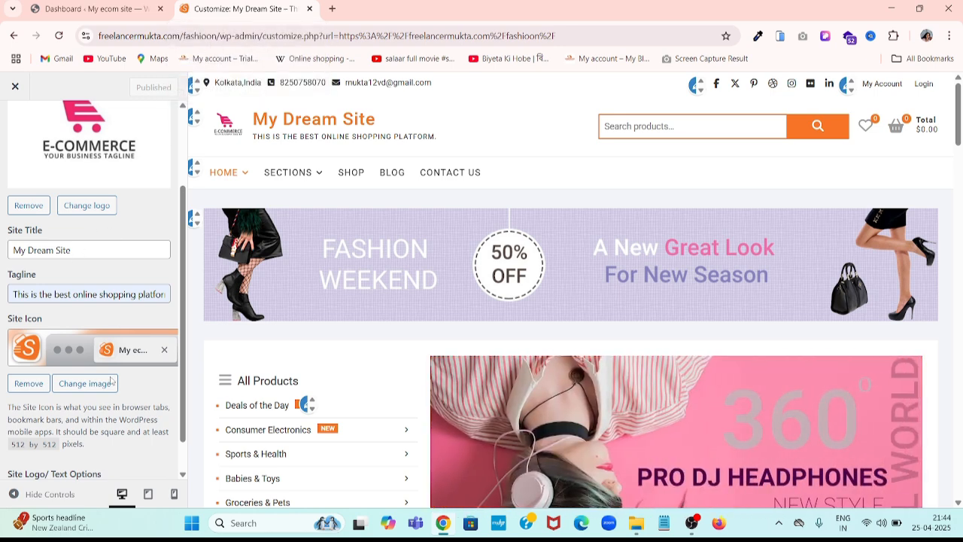
scroll(67, 407, down, 1)
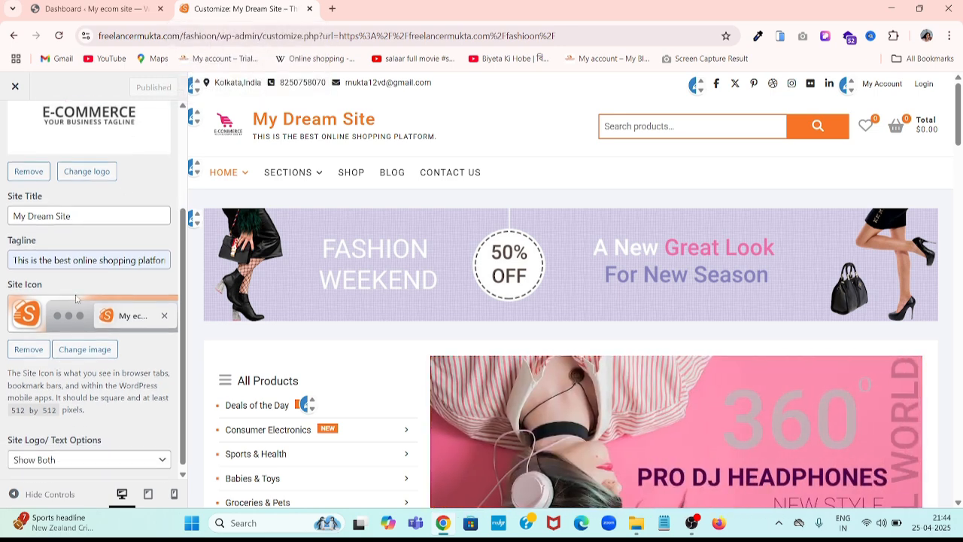
click(75, 457)
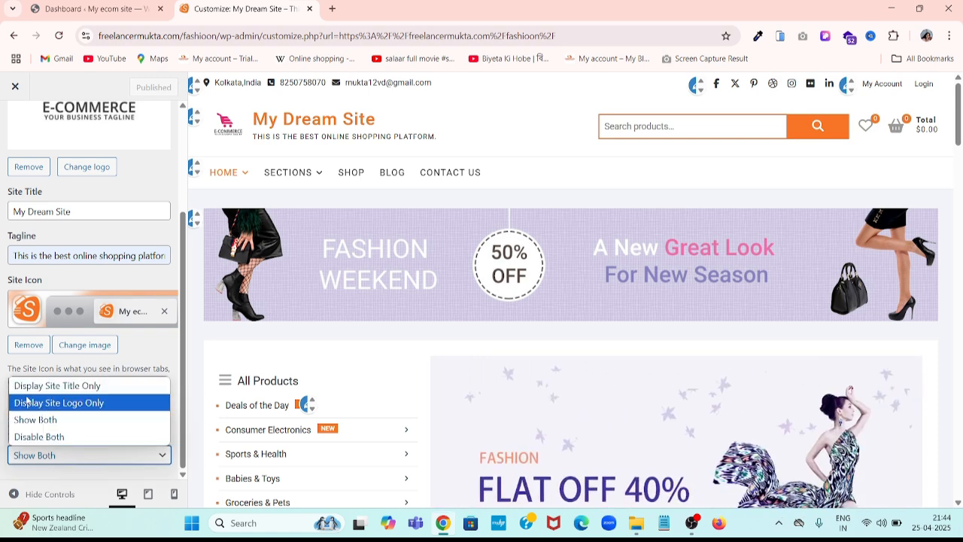
click(78, 389)
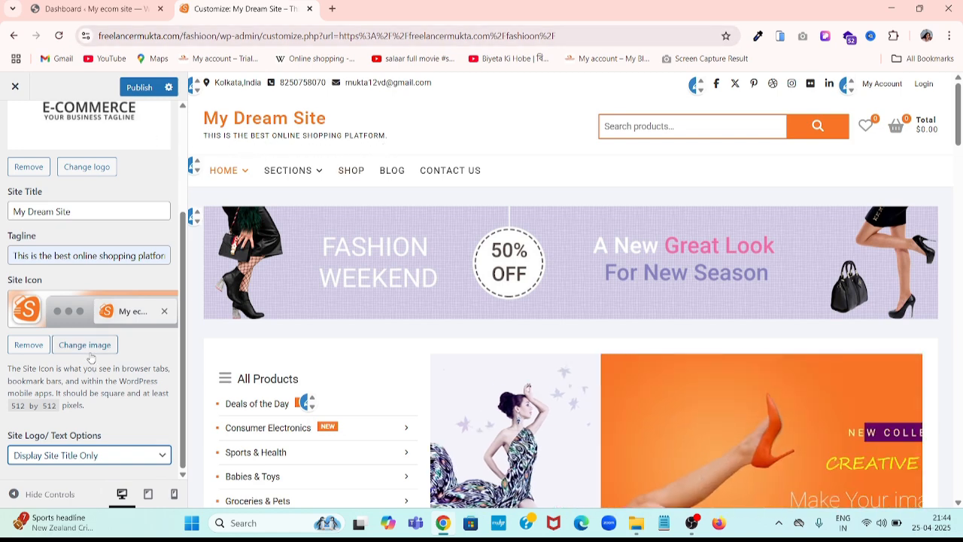
click(91, 458)
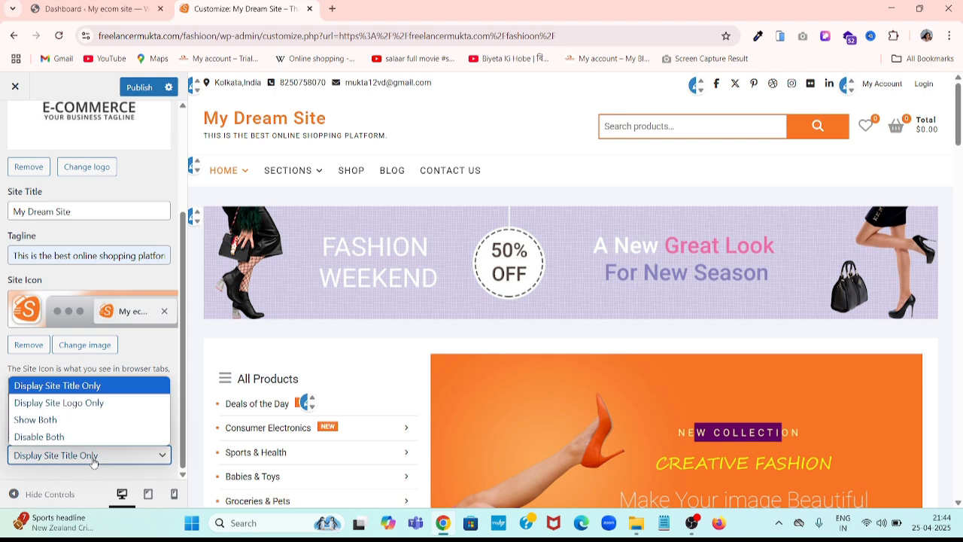
click(50, 426)
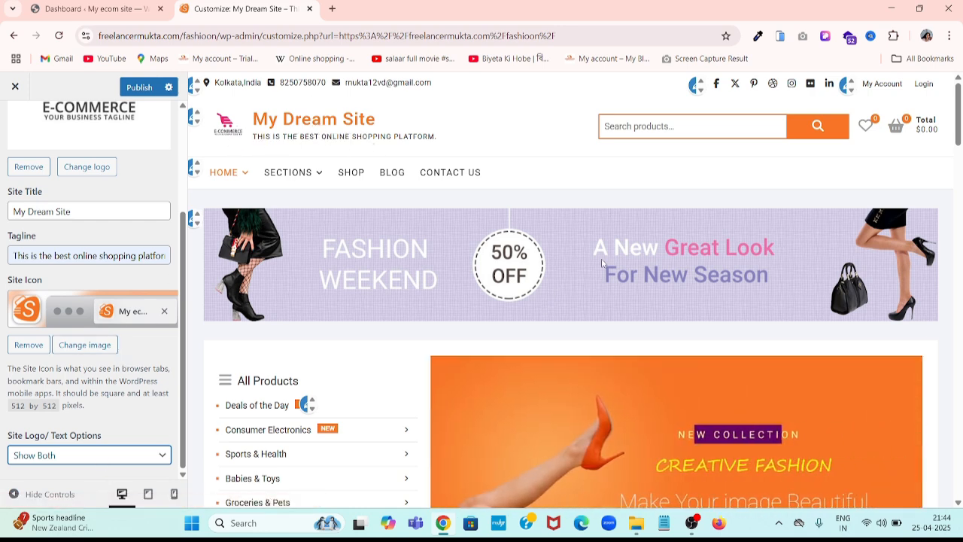
click(138, 86)
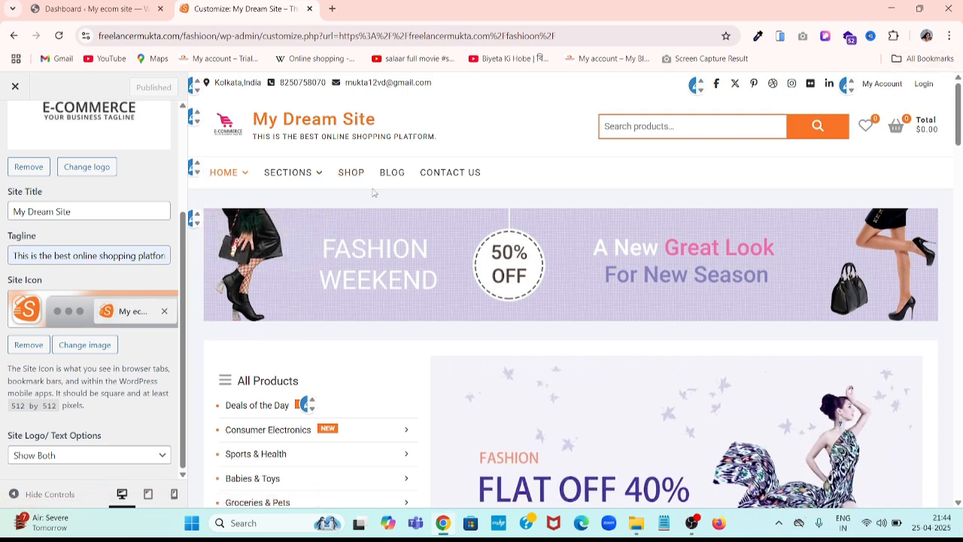
- From the preview's edit shortcut, open the Advertisement Banner Image widget, showing the current banner and empty title
mouse_move(262, 164)
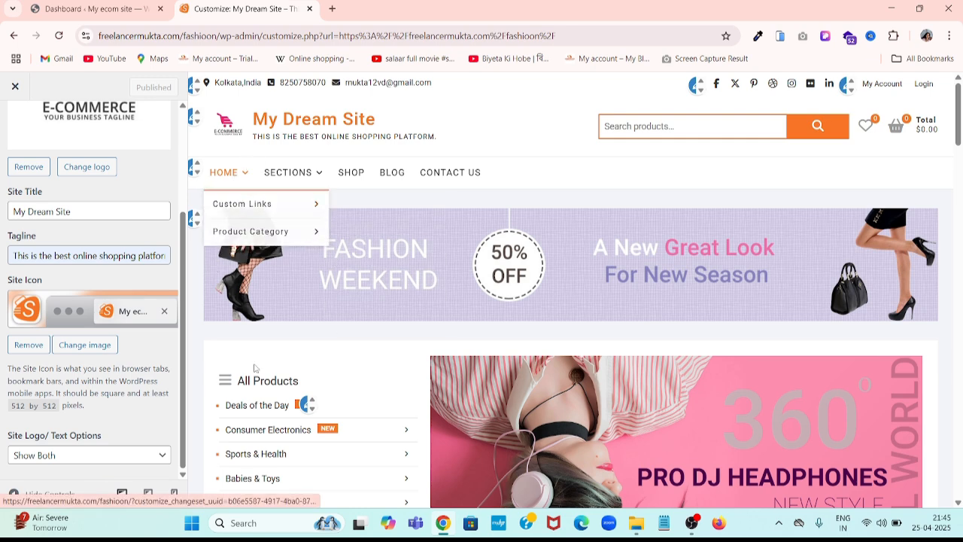
scroll(339, 332, down, 2)
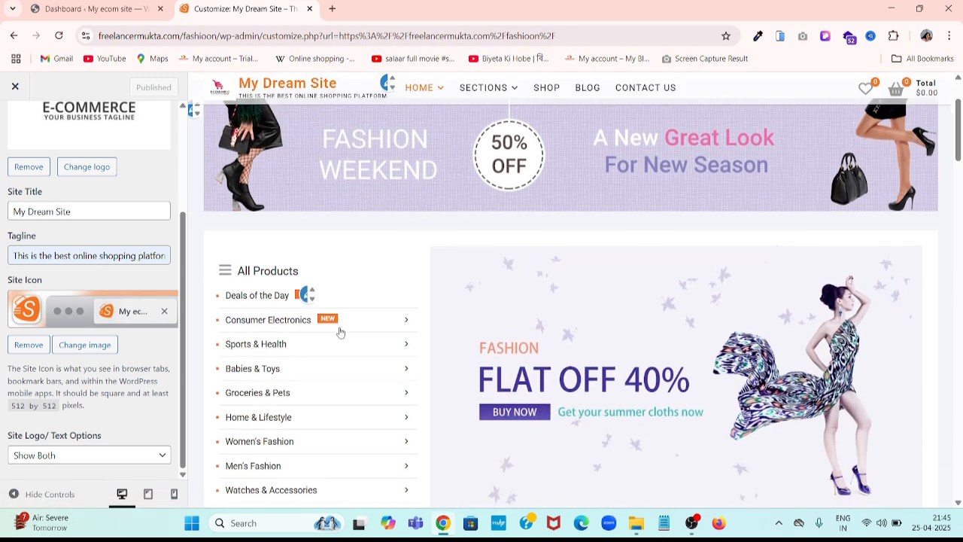
scroll(421, 271, up, 2)
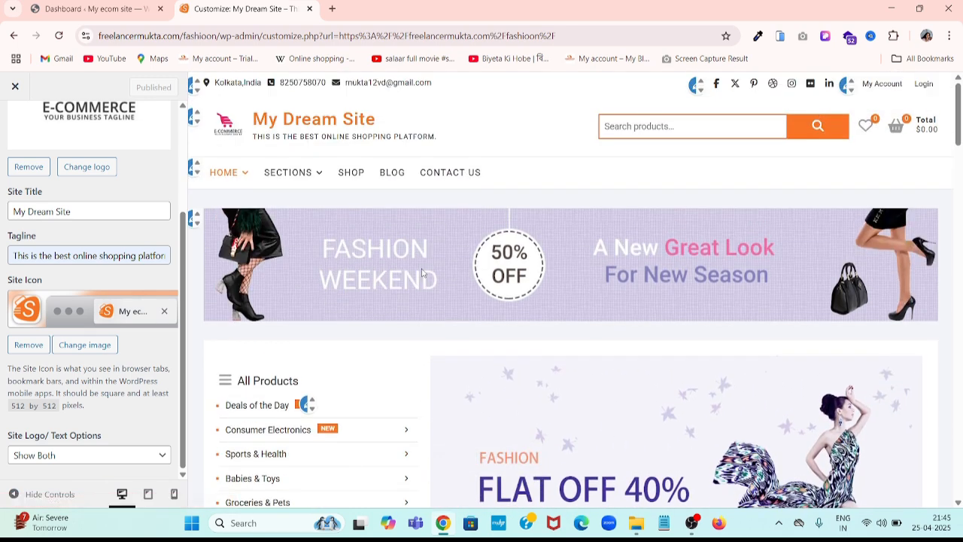
click(194, 218)
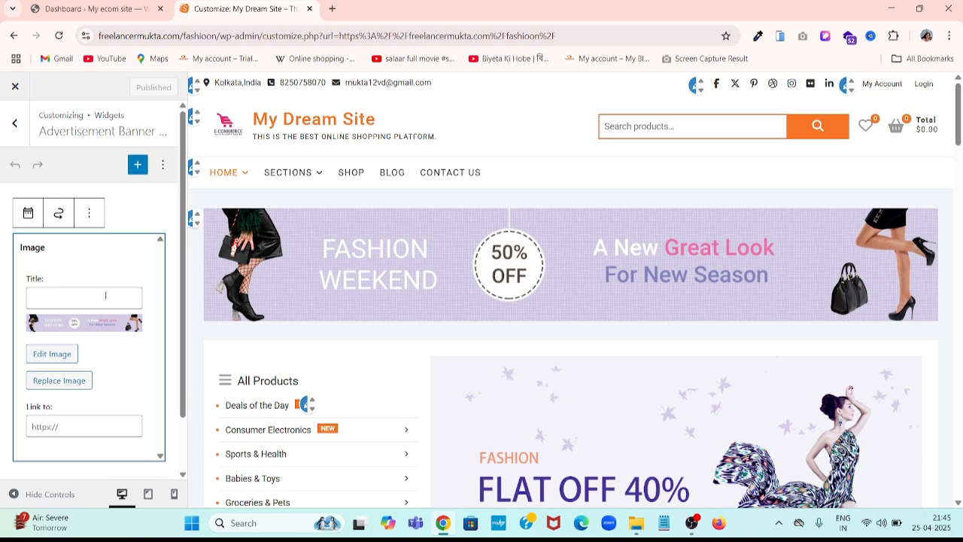
- Upload 'banner ecom' from Downloads and add it to the Advertisement Banner widget, replacing the old image
click(53, 386)
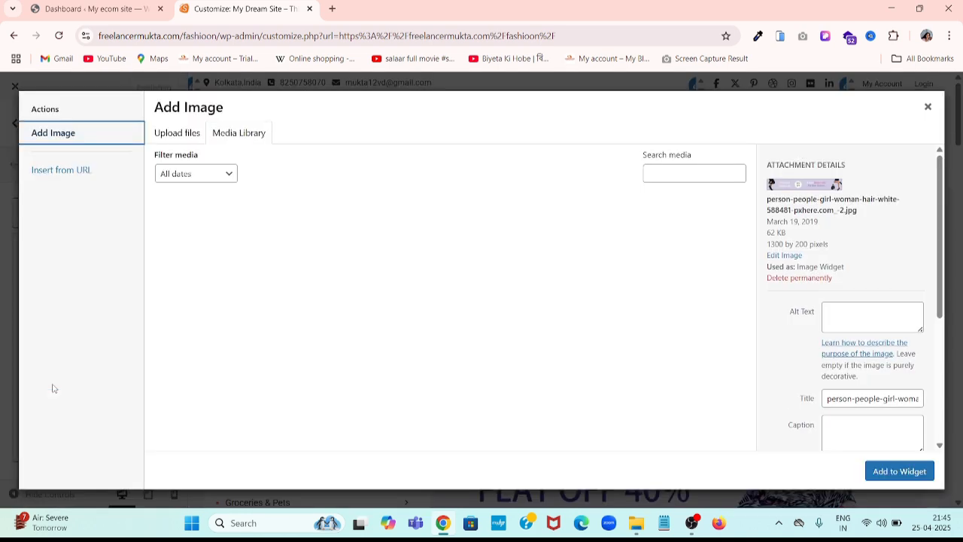
scroll(516, 357, down, 2)
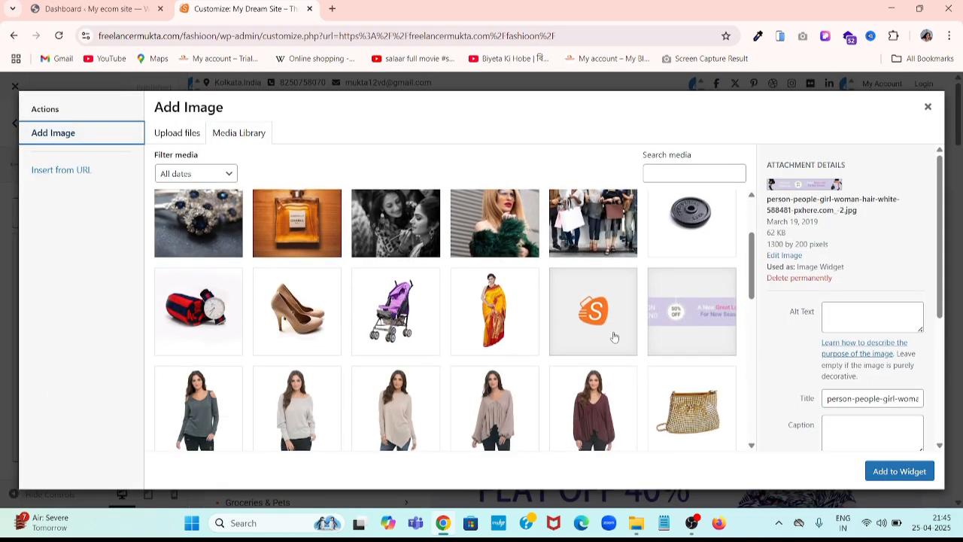
scroll(477, 337, up, 5)
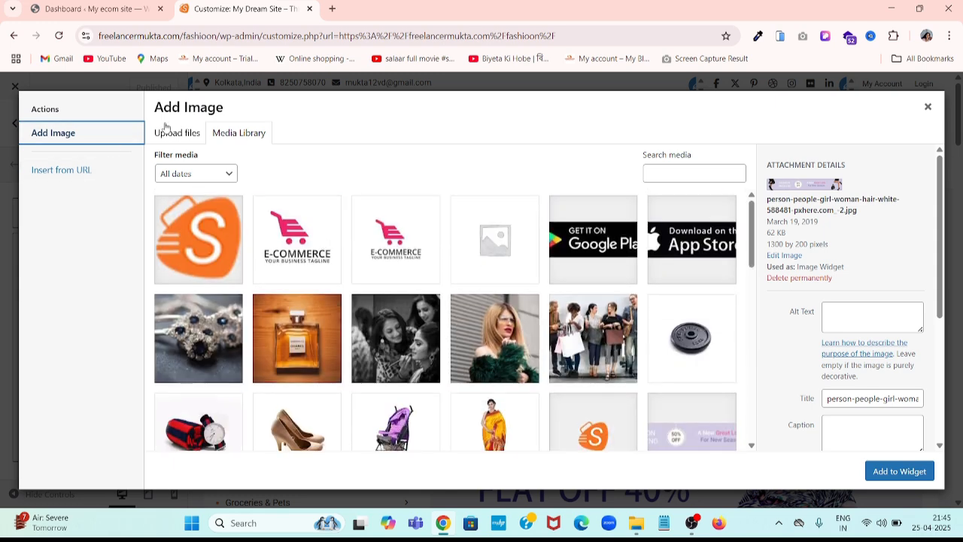
click(167, 128)
click(544, 303)
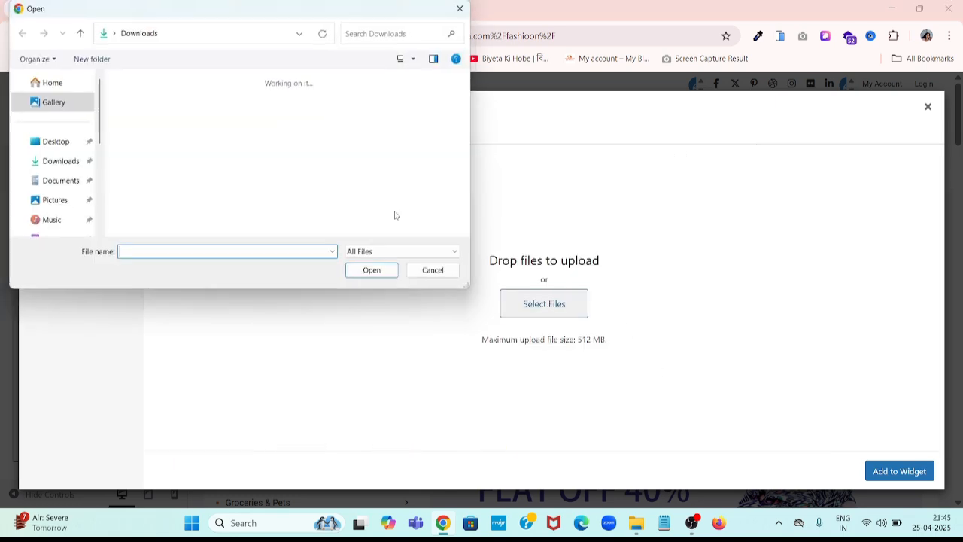
double_click(305, 118)
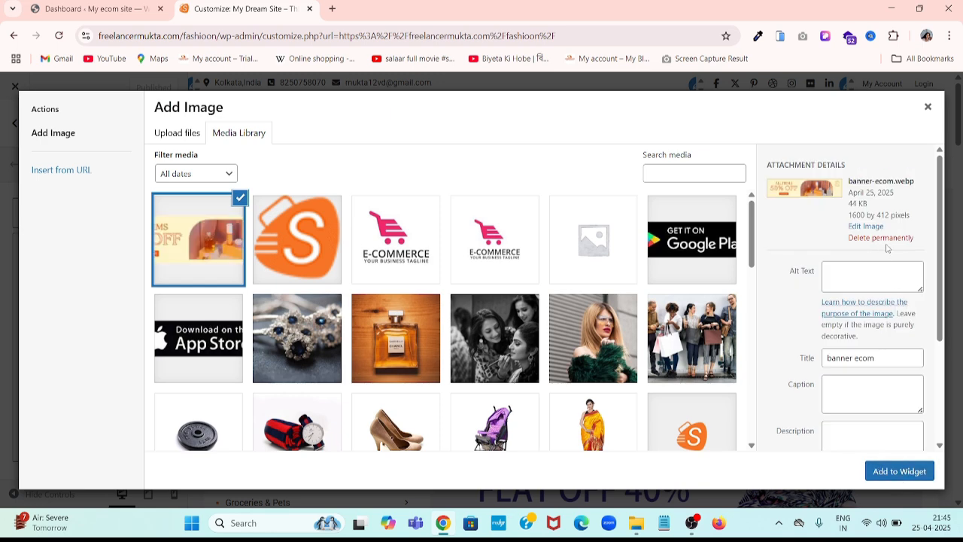
scroll(875, 290, down, 3)
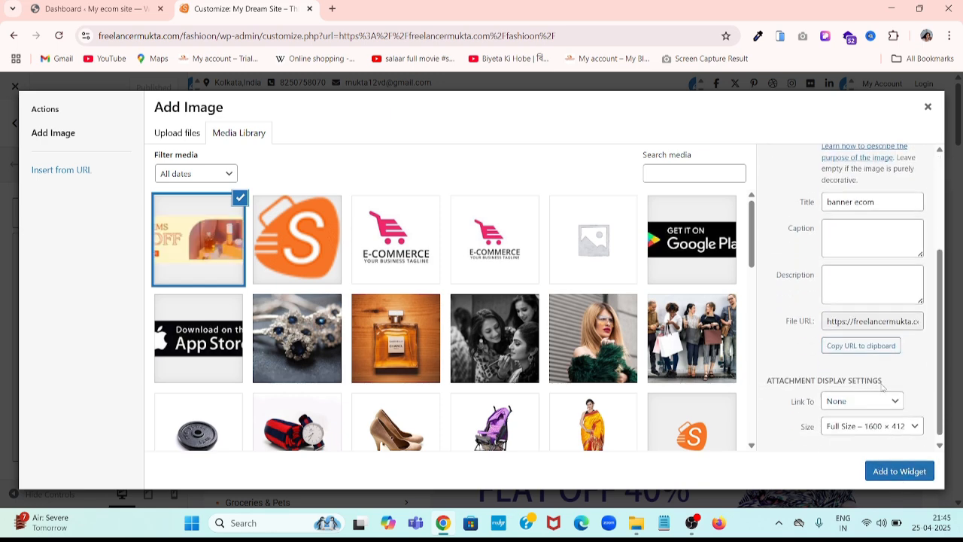
click(899, 469)
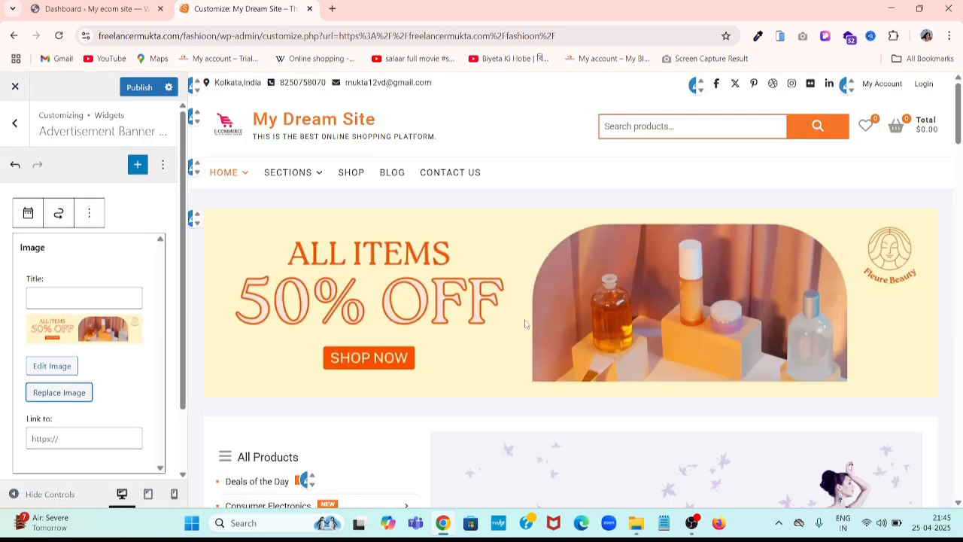
scroll(481, 307, down, 2)
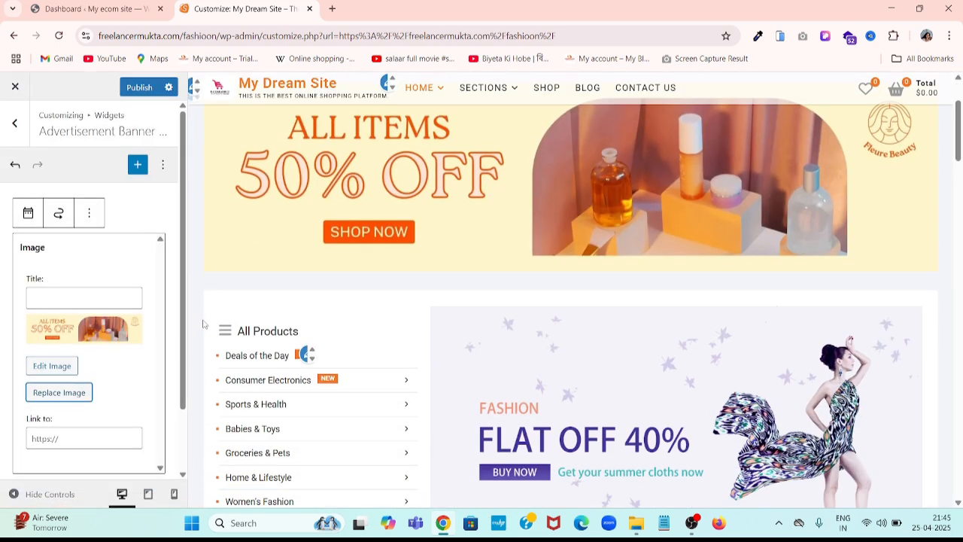
scroll(380, 292, up, 2)
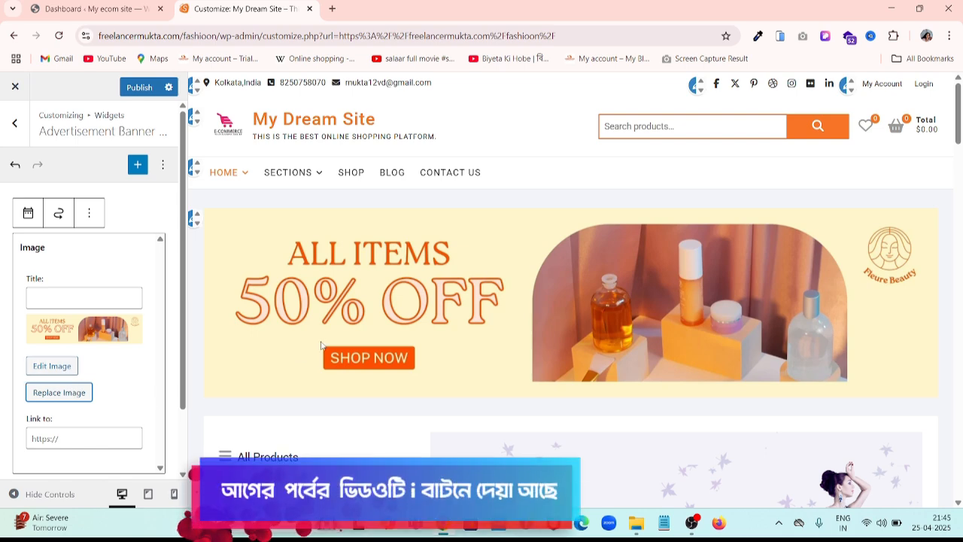
scroll(418, 293, down, 2)
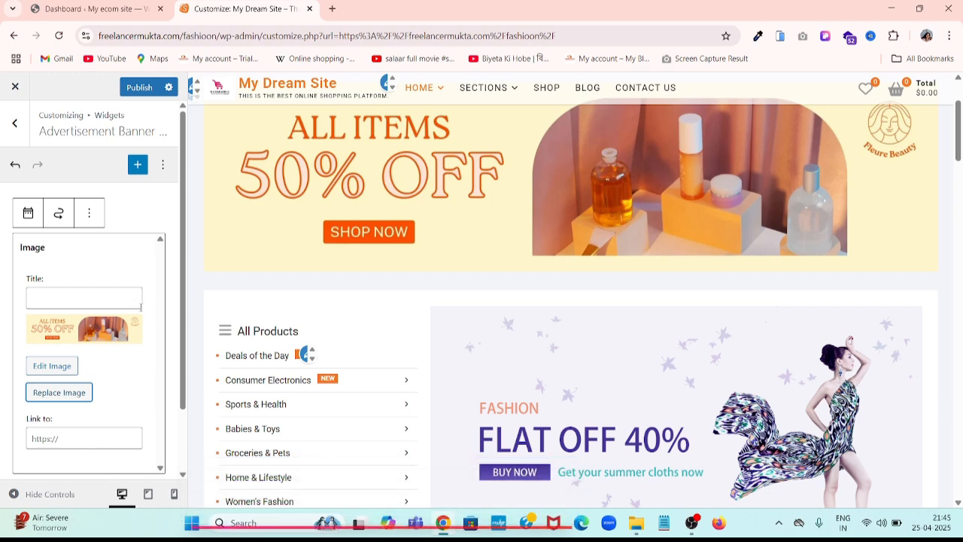
scroll(133, 363, down, 2)
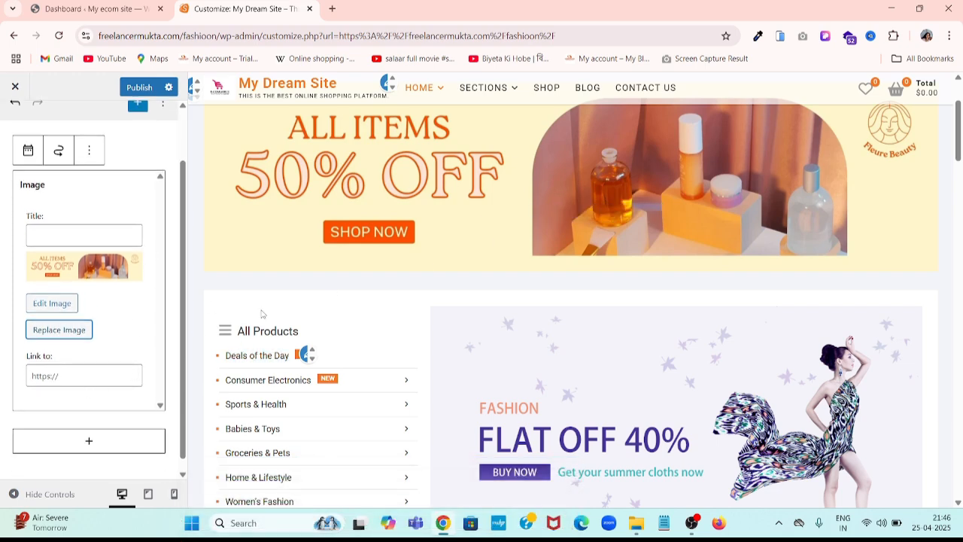
click(53, 376)
scroll(351, 305, down, 5)
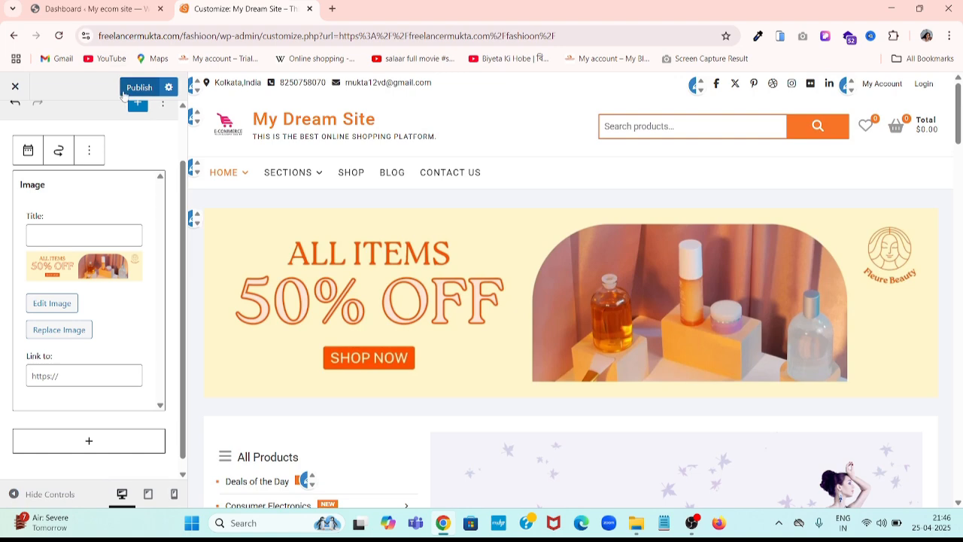
- Publish the banner, step the preview slider back to the headphones slide, then return to the dashboard
click(134, 88)
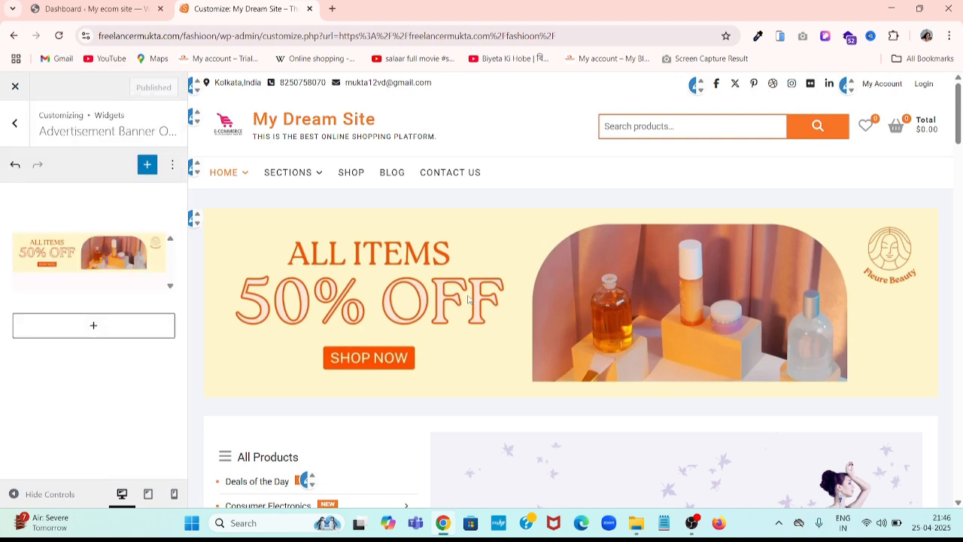
scroll(469, 300, down, 4)
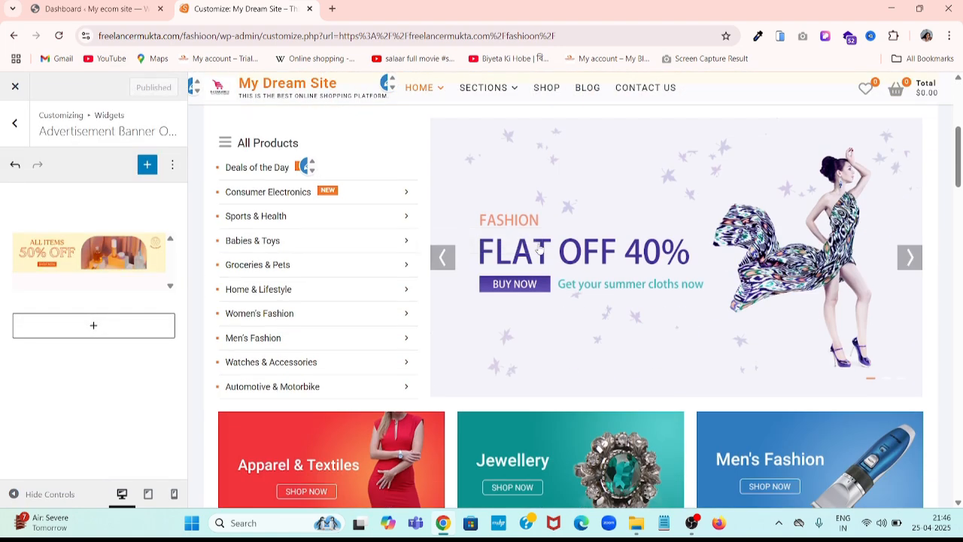
click(444, 259)
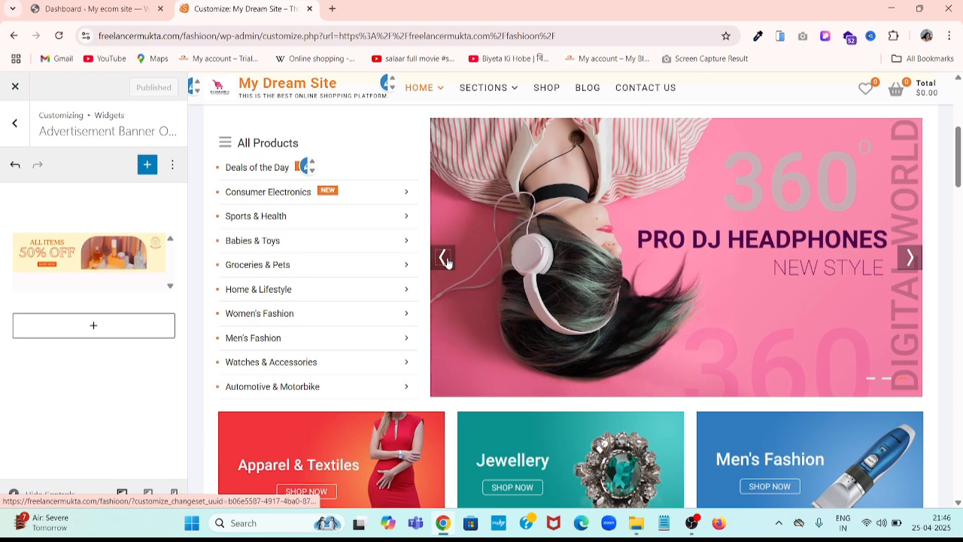
click(444, 258)
click(444, 259)
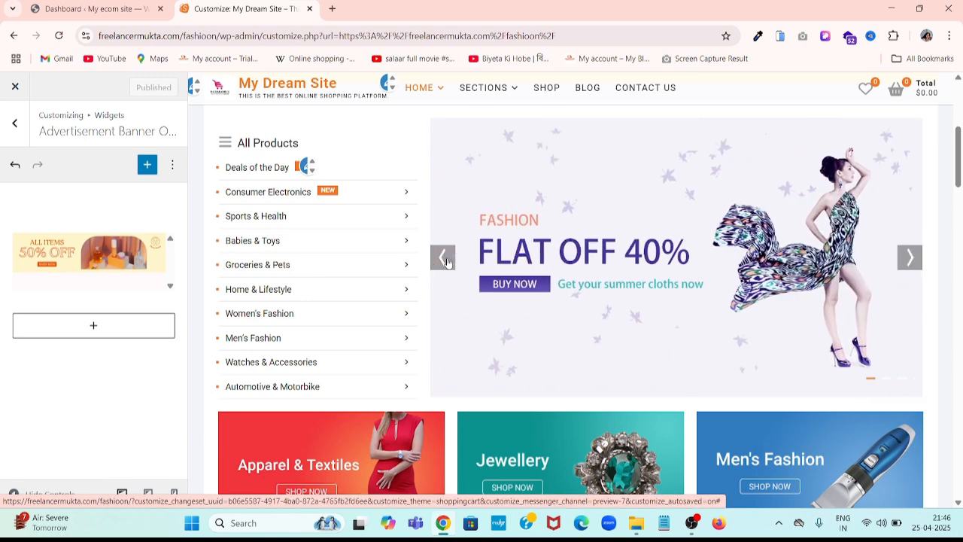
click(444, 259)
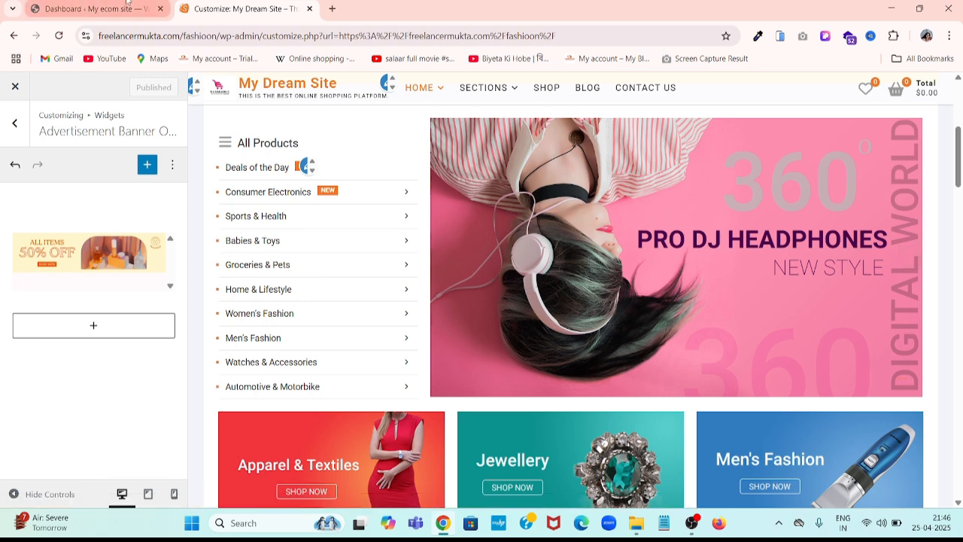
click(91, 8)
mouse_move(48, 178)
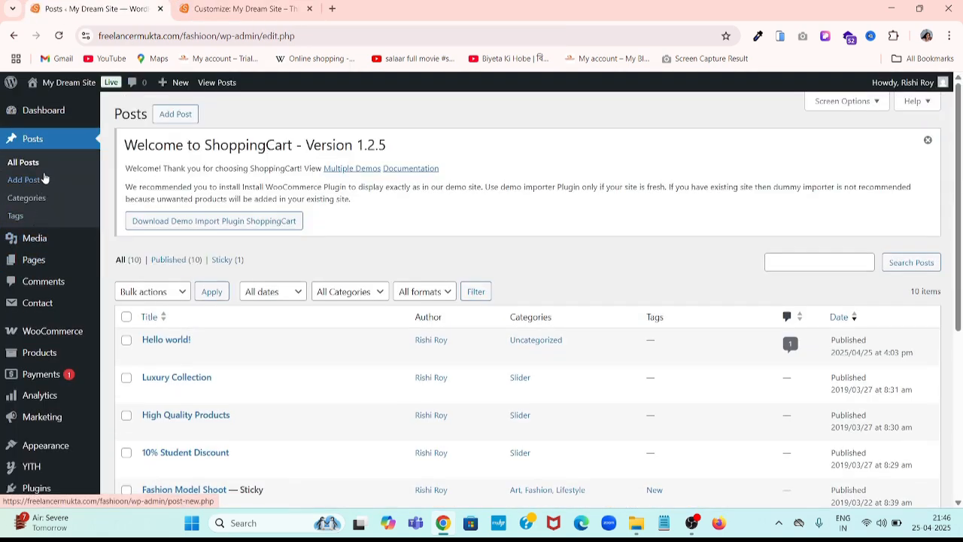
- Briefly open Add Post, return to All Posts, and open the Luxury Collection post for editing
click(43, 182)
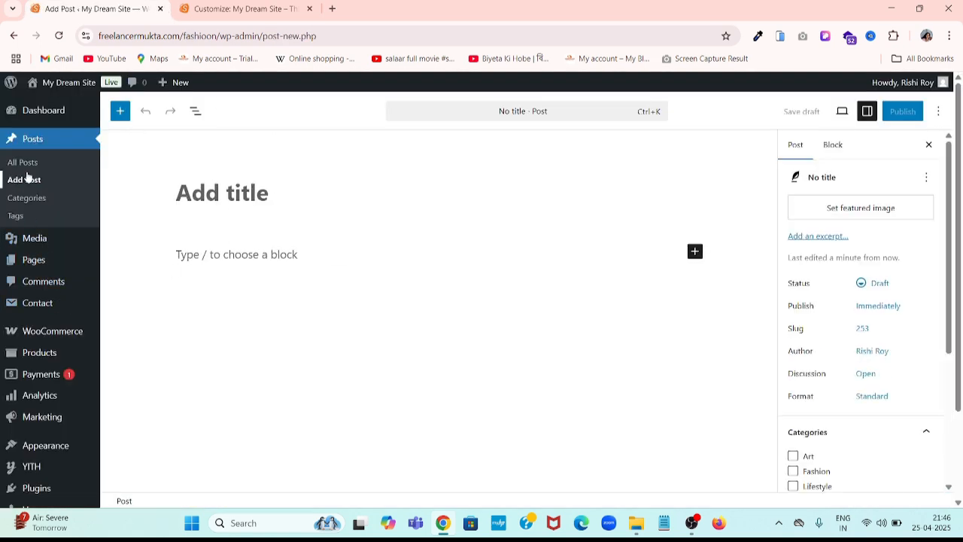
click(34, 165)
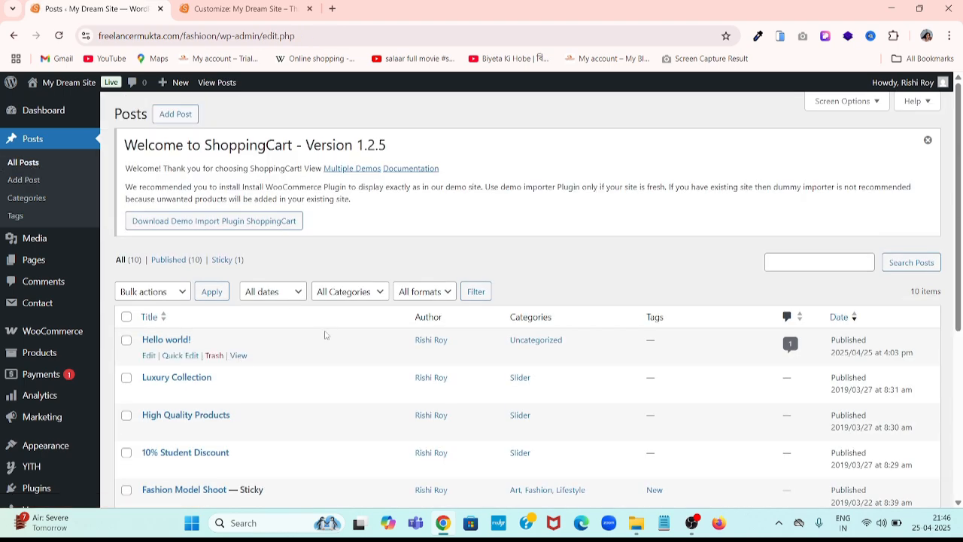
scroll(632, 358, down, 3)
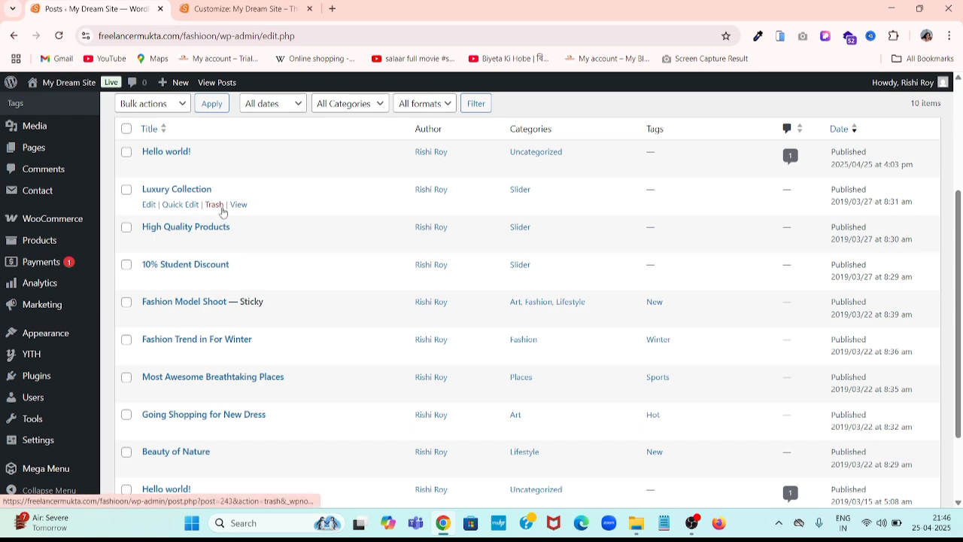
click(150, 205)
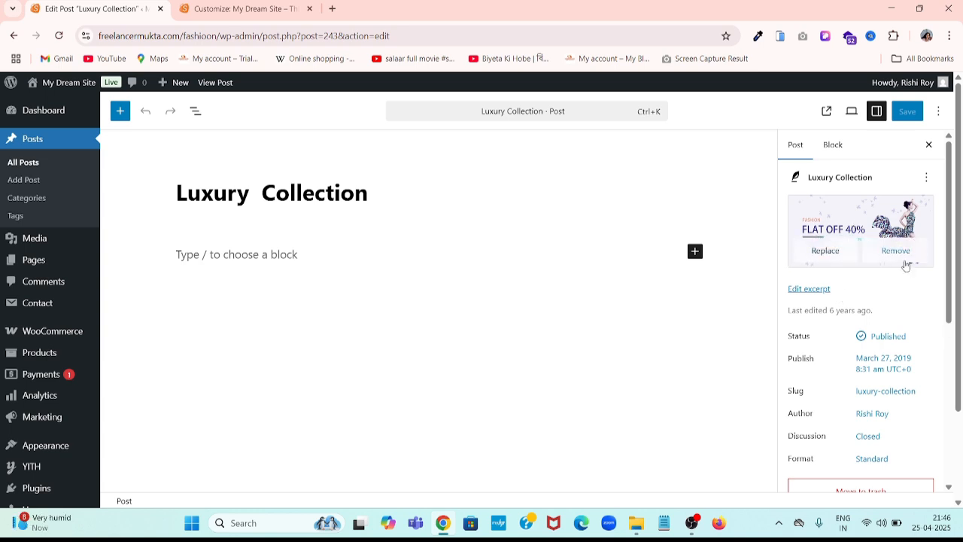
- Step the homepage preview slider back to the FLAT OFF 40% slide
click(188, 9)
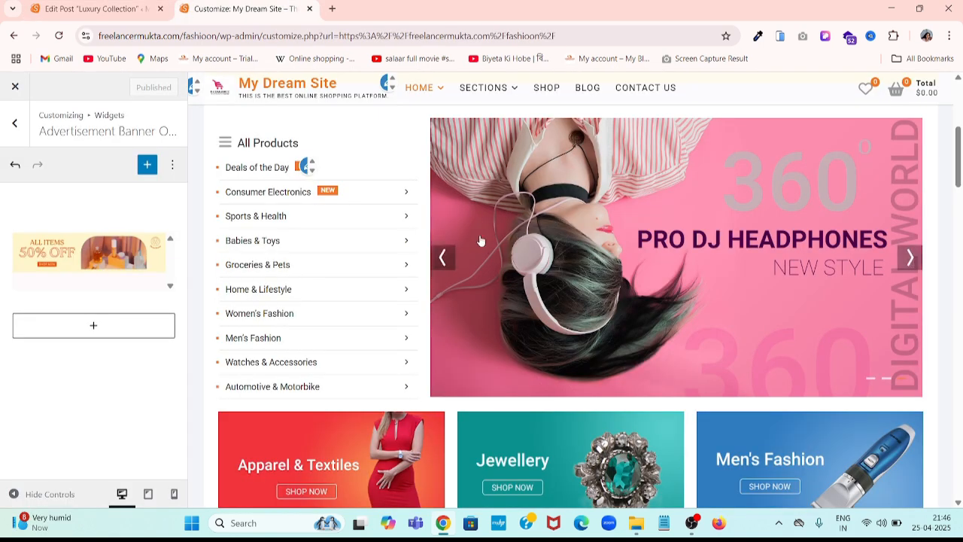
click(446, 267)
click(446, 266)
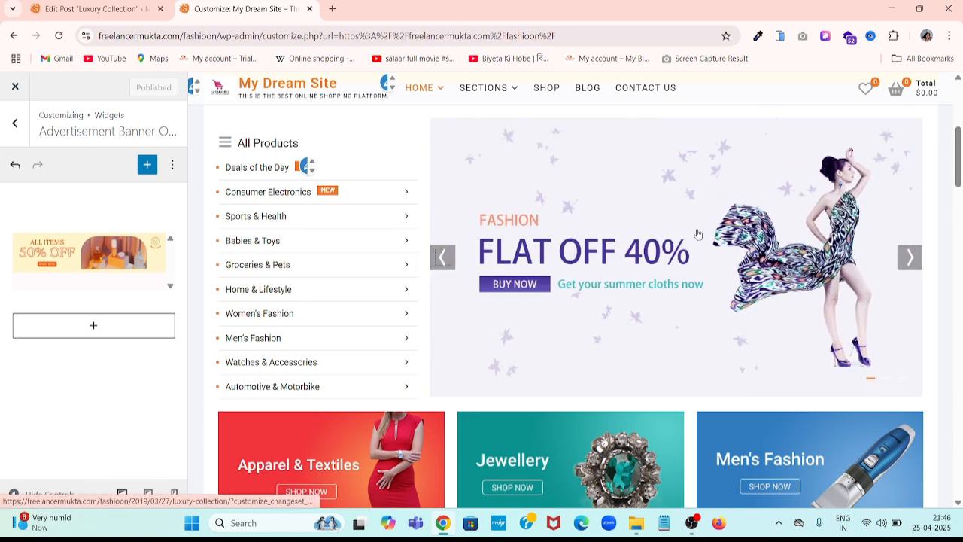
- Set the woman-in-green-fur photo as Luxury Collection's featured image and save the post
click(91, 9)
mouse_move(843, 256)
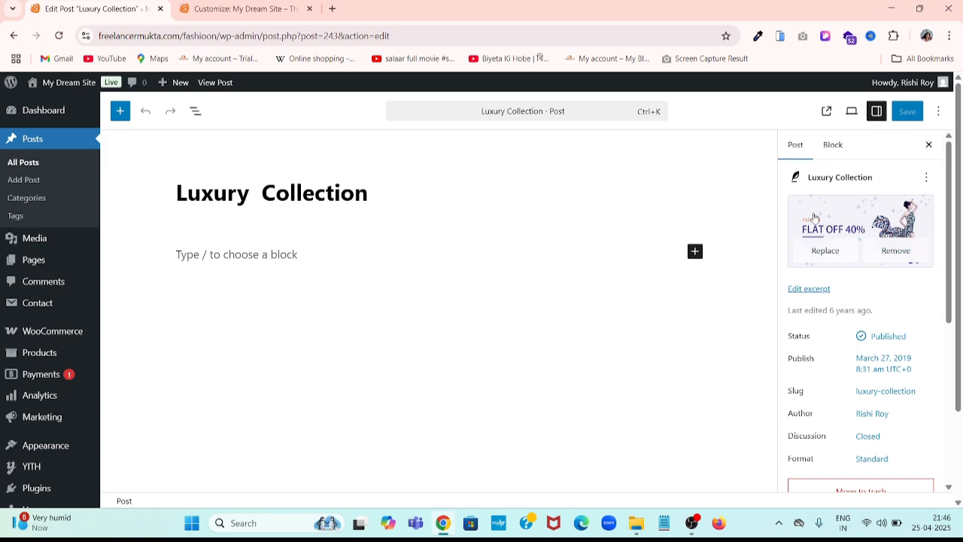
click(824, 254)
scroll(286, 226, down, 3)
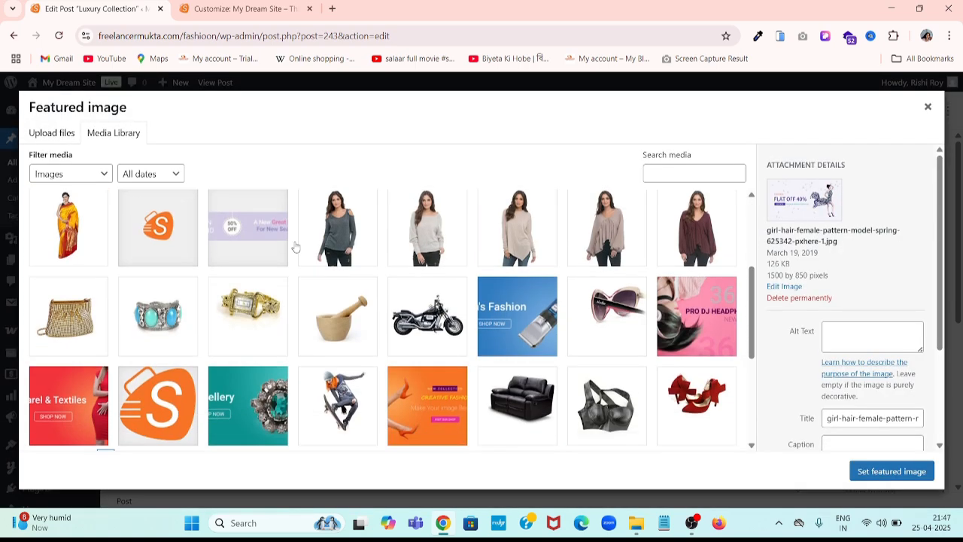
scroll(275, 221, up, 2)
click(260, 267)
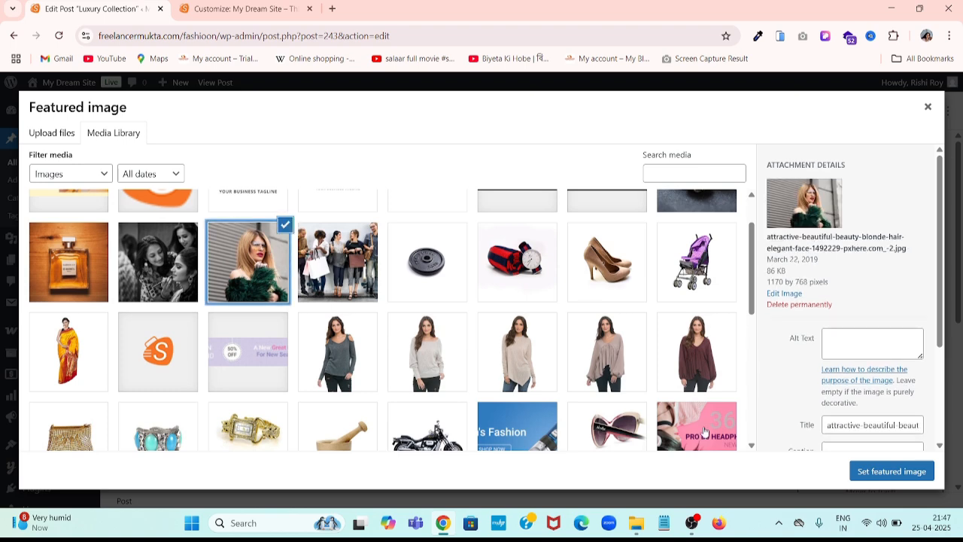
click(894, 469)
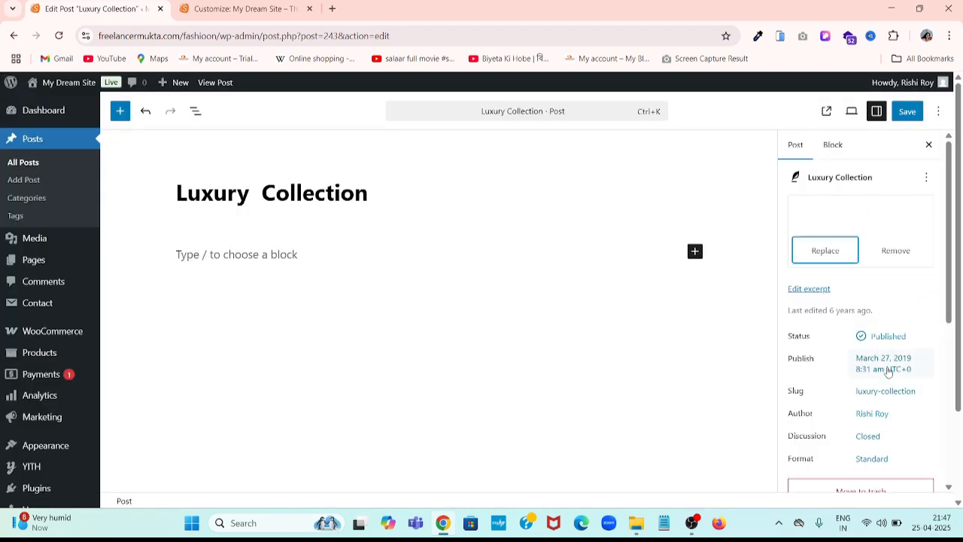
click(907, 111)
- Switch to the live site tab and go back to the My Dream Site homepage
key(ctrl+Tab)
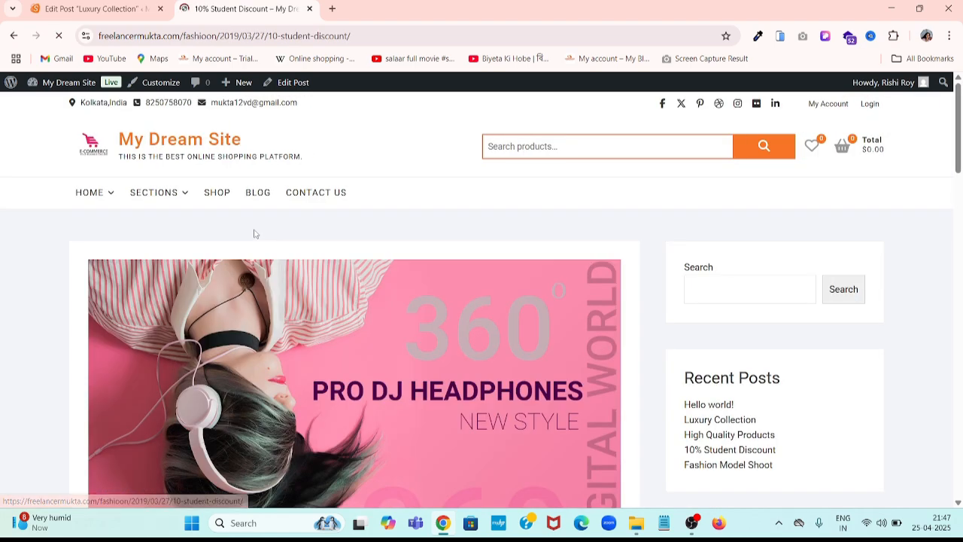
scroll(217, 407, down, 3)
scroll(219, 409, up, 3)
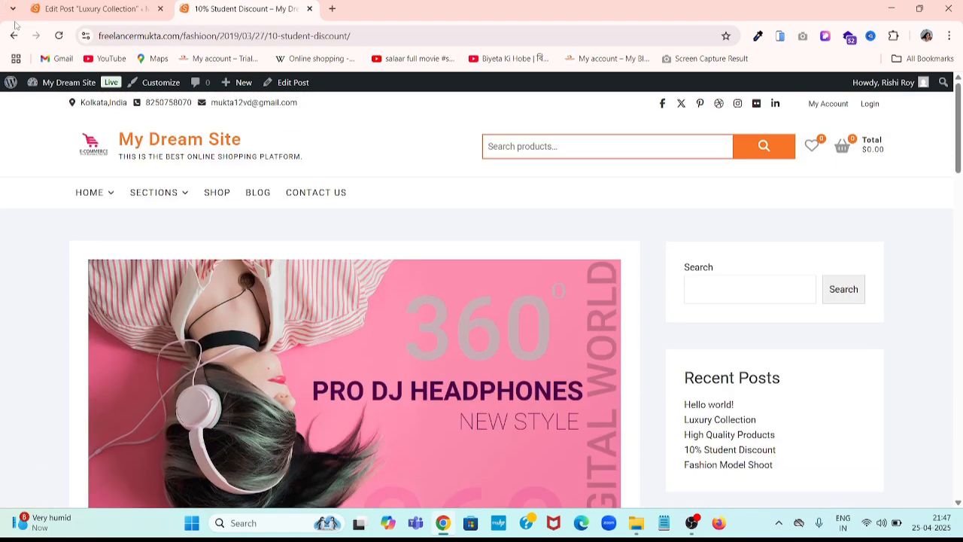
click(14, 36)
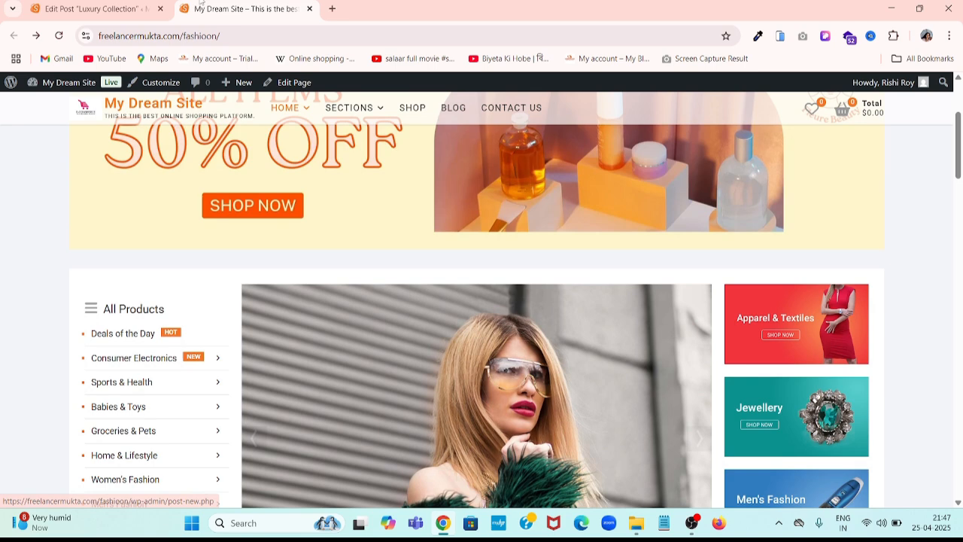
- Return to the admin tab, open All Posts, then view the front page again
click(47, 4)
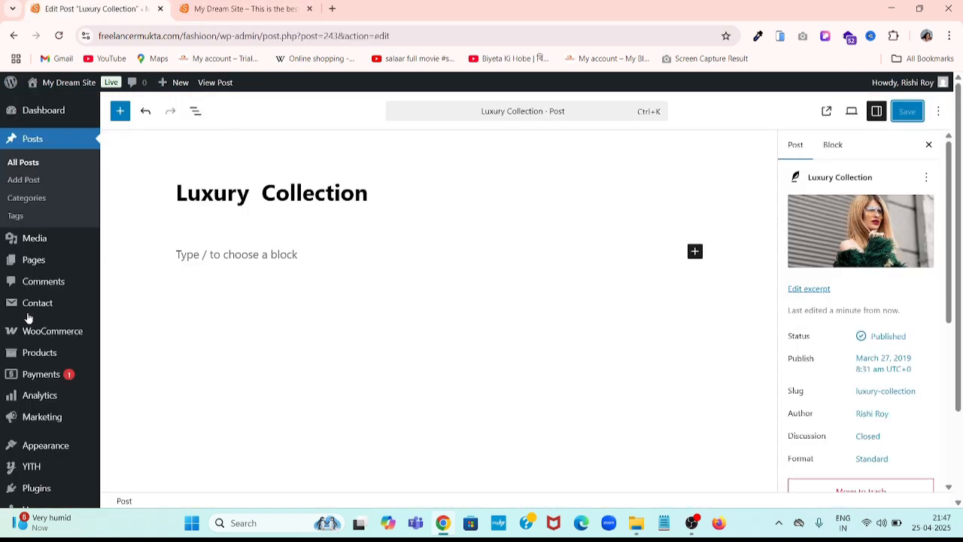
click(48, 169)
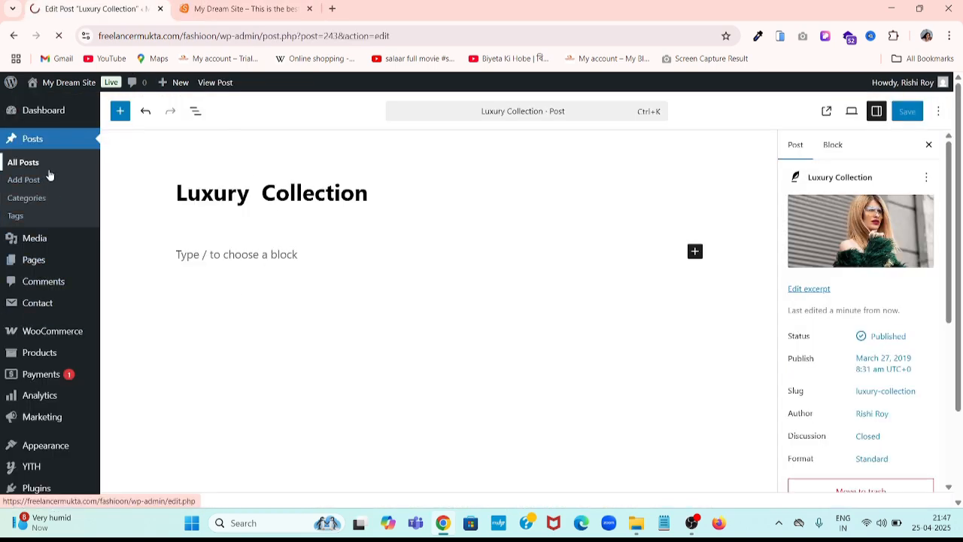
scroll(225, 301, down, 2)
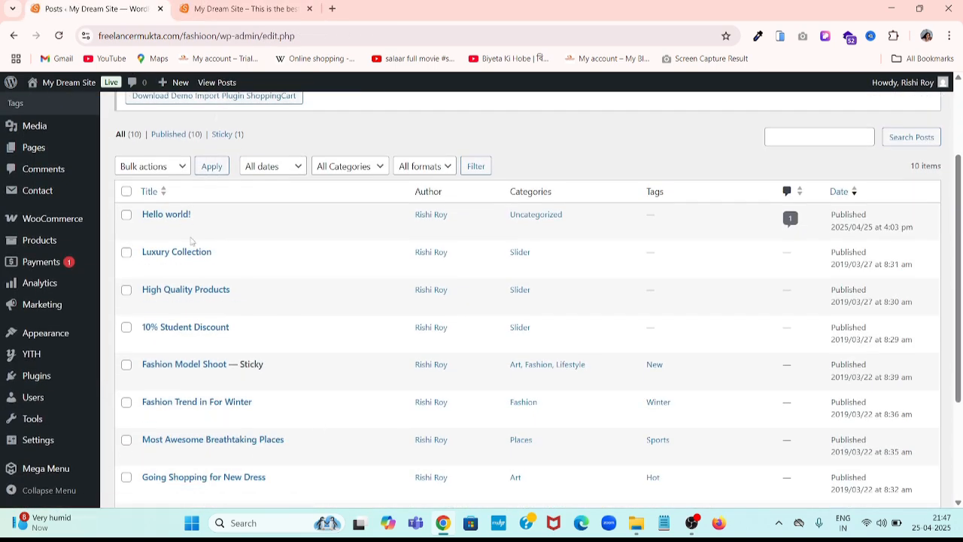
mouse_move(207, 273)
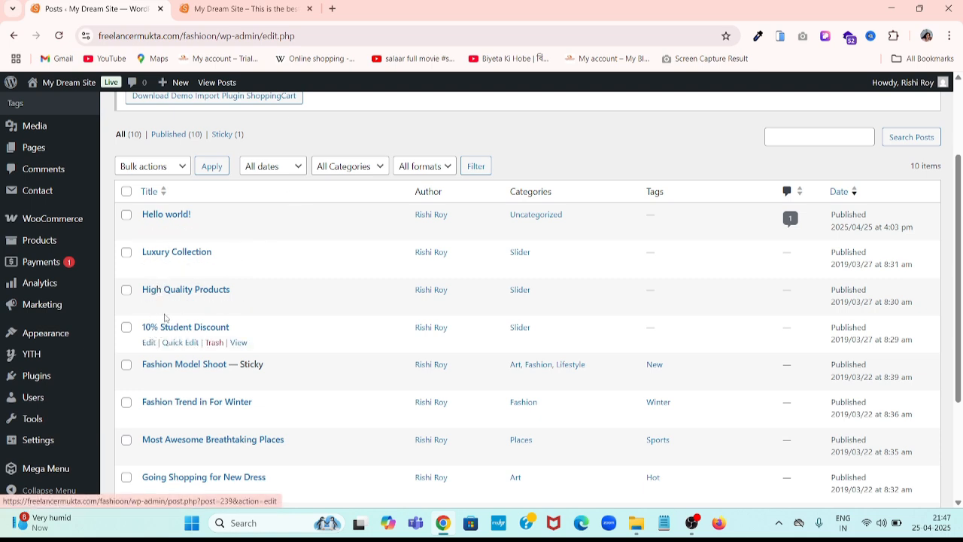
scroll(165, 301, down, 5)
click(208, 6)
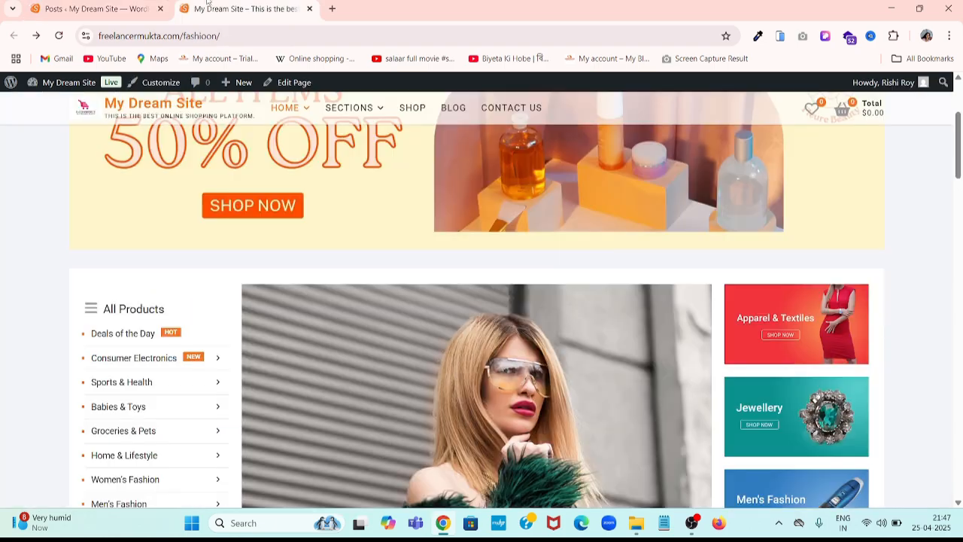
scroll(482, 301, down, 3)
scroll(482, 301, up, 5)
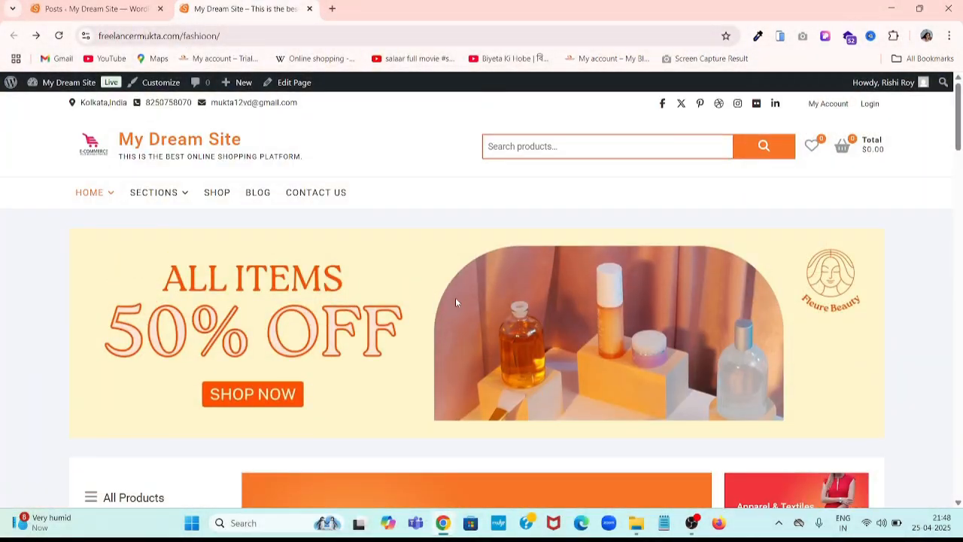
scroll(455, 298, down, 2)
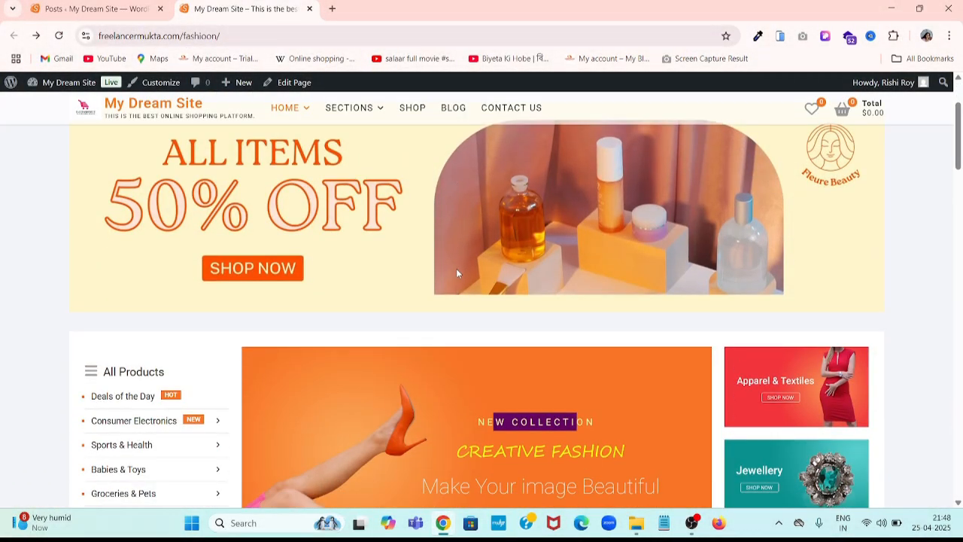
scroll(444, 274, up, 2)
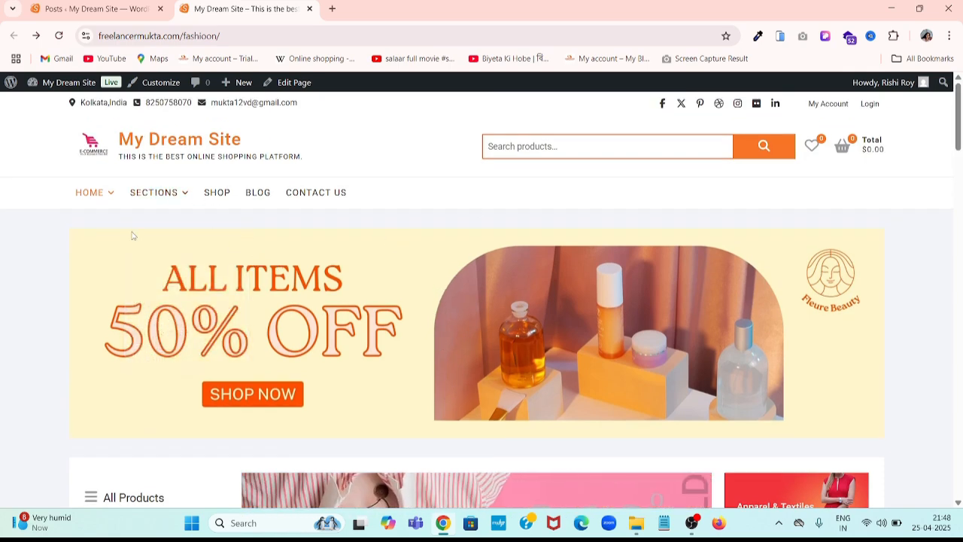
mouse_move(142, 201)
scroll(200, 434, down, 3)
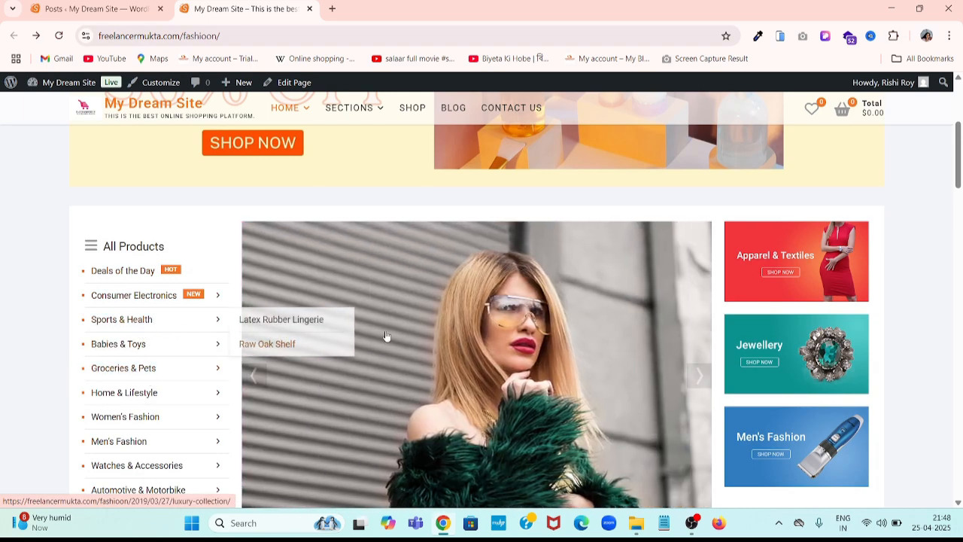
scroll(539, 343, down, 2)
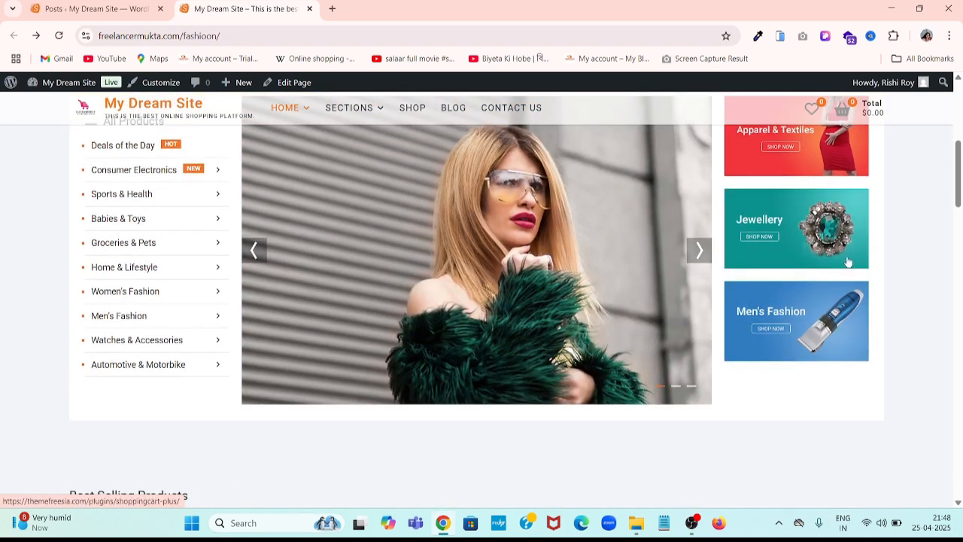
scroll(457, 258, down, 5)
scroll(456, 258, down, 7)
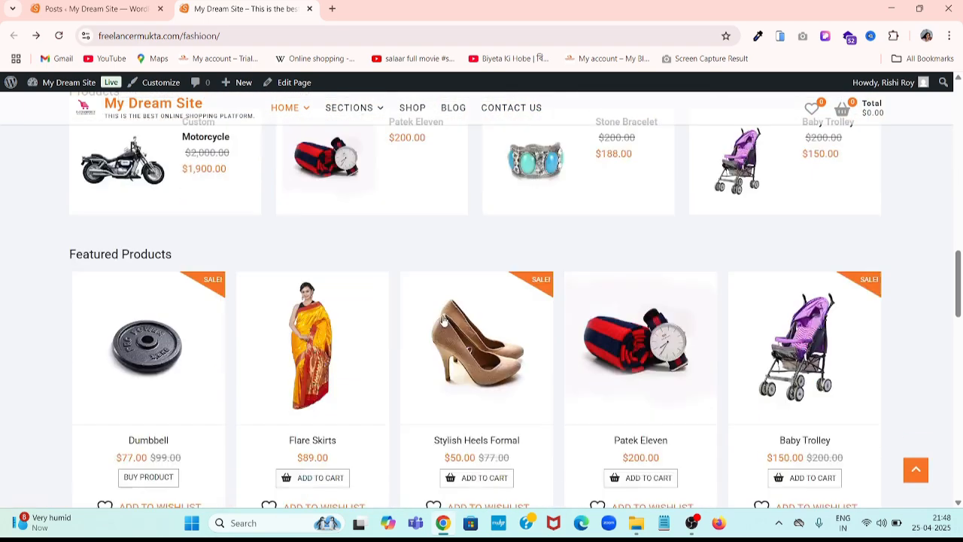